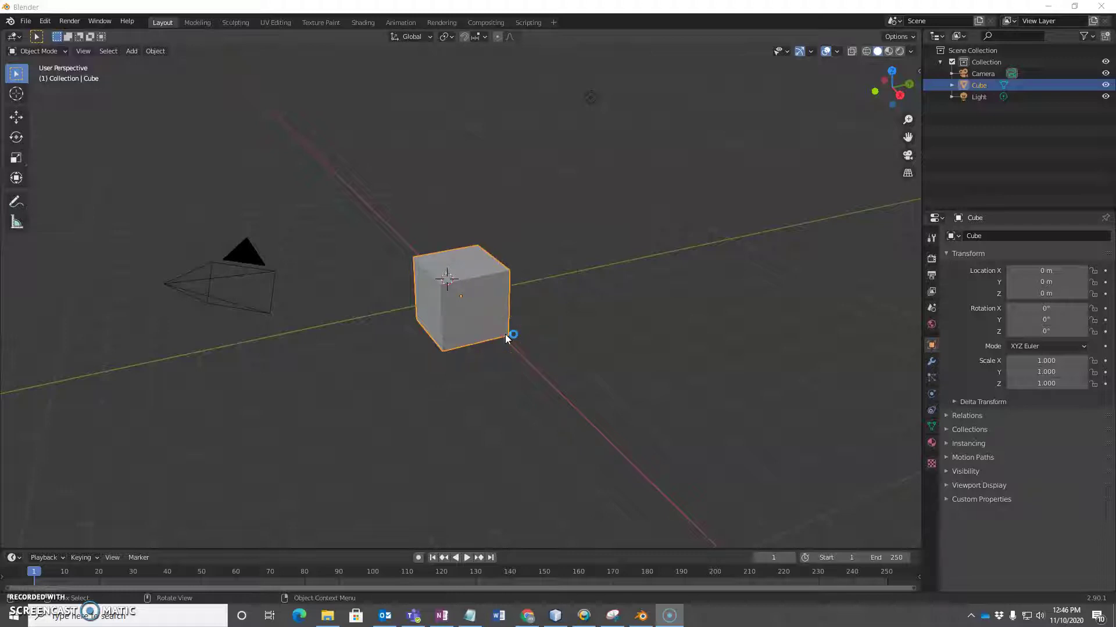
- Delete the default cube using its right-click context menu
{"action": "right_click", "coordinate": [474, 296]}
{"action": "left_click", "coordinate": [426, 480]}
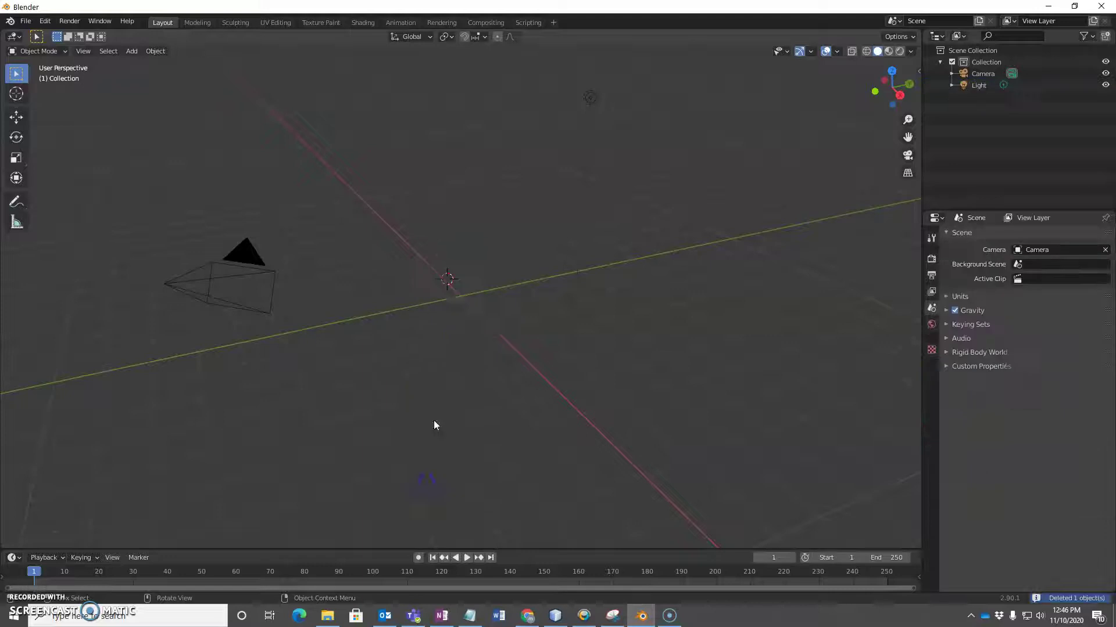
{"action": "left_click", "coordinate": [129, 53]}
{"action": "mouse_move", "coordinate": [148, 64]}
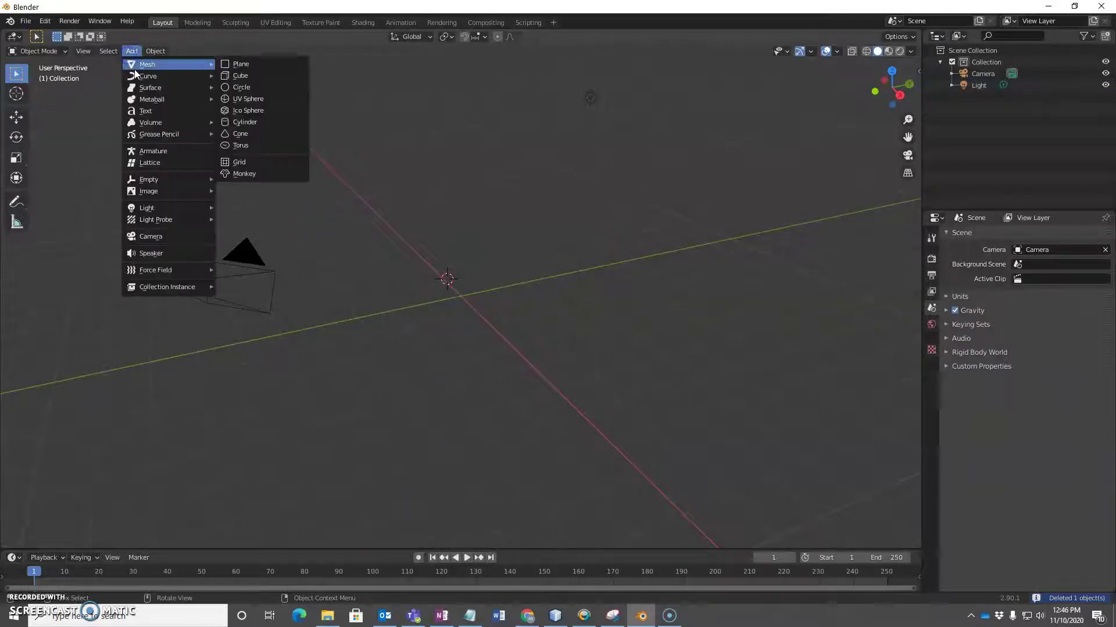
- Add a cylinder mesh and stretch it taller to a Z scale of about 1.37
{"action": "left_click", "coordinate": [245, 123]}
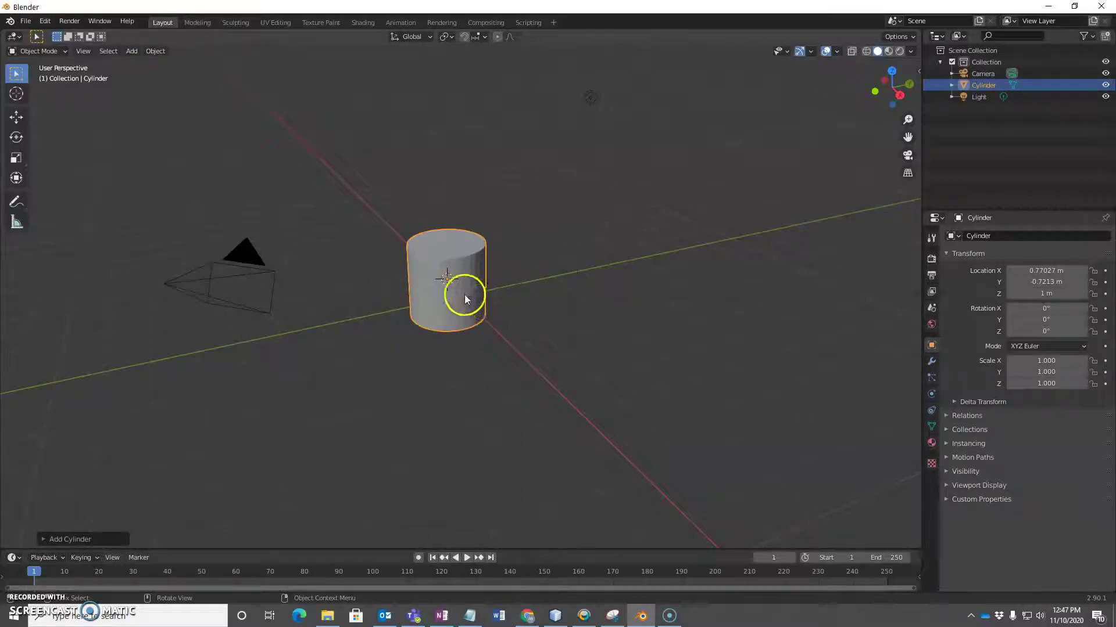
{"action": "left_click", "coordinate": [16, 158]}
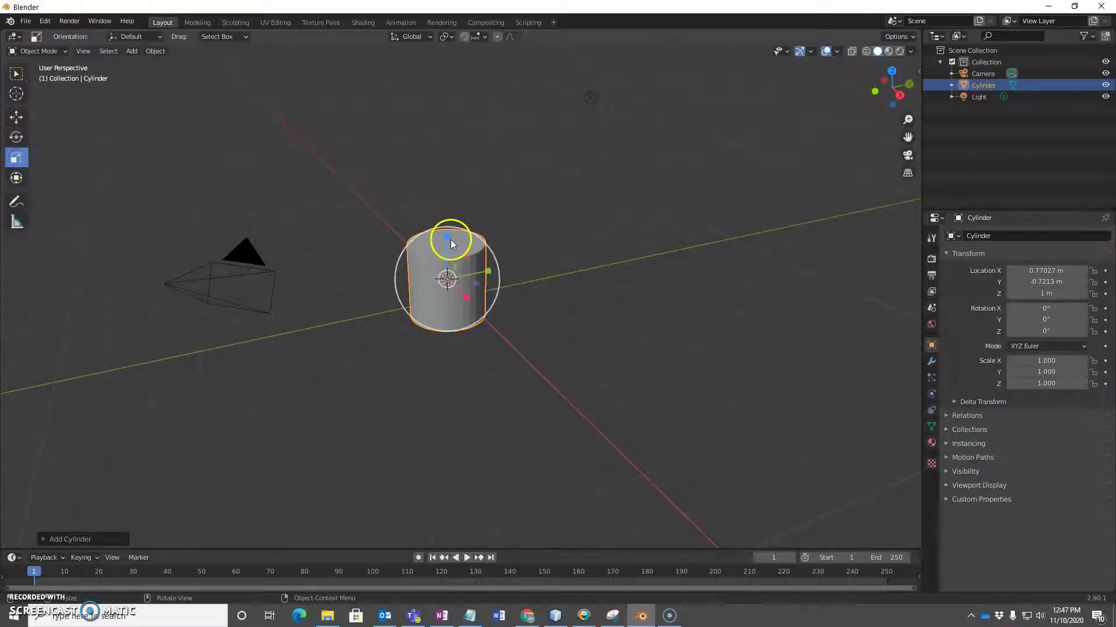
{"action": "left_click_drag", "start_coordinate": [445, 237], "coordinate": [443, 216]}
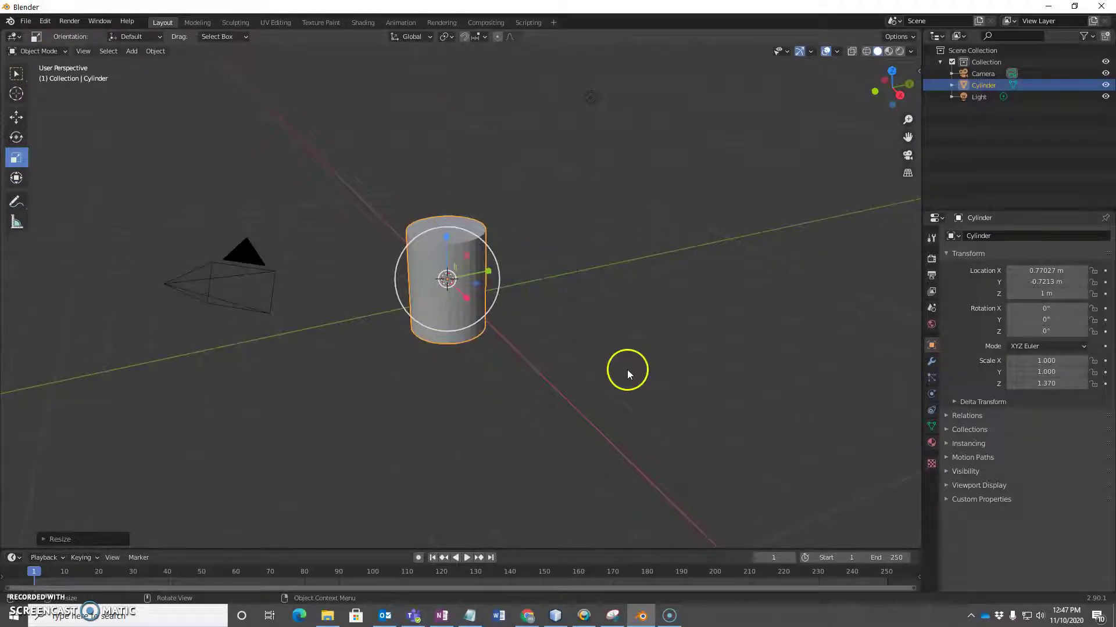
{"action": "left_click", "coordinate": [931, 442]}
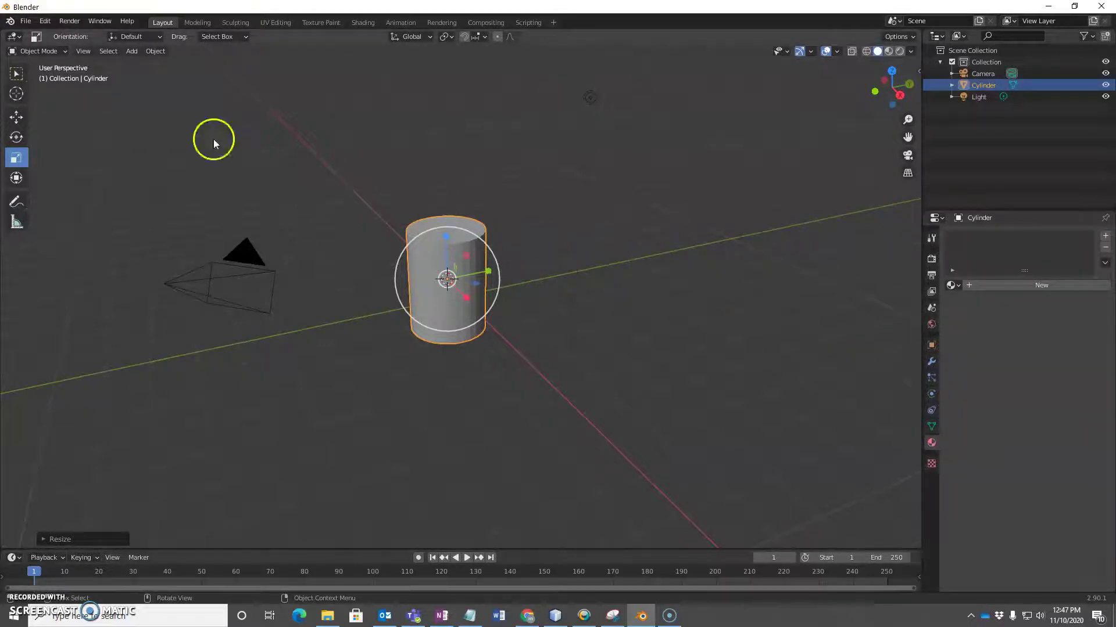
- Put the cylinder in Edit Mode and give it a new material with an Image Texture Base Color
{"action": "left_click", "coordinate": [40, 52]}
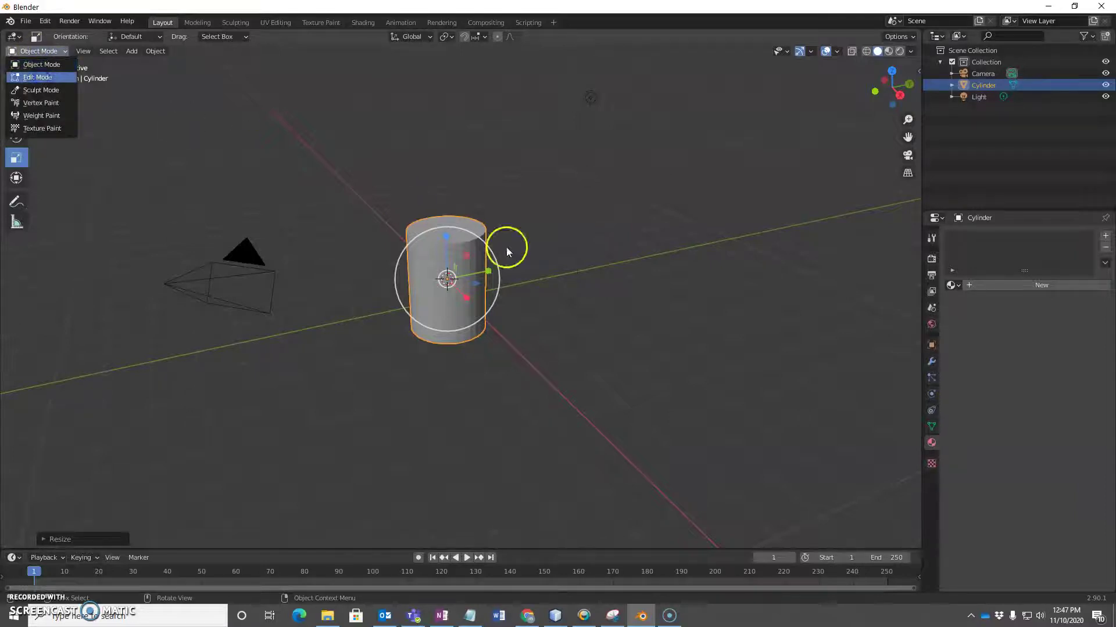
{"action": "key", "text": "Tab"}
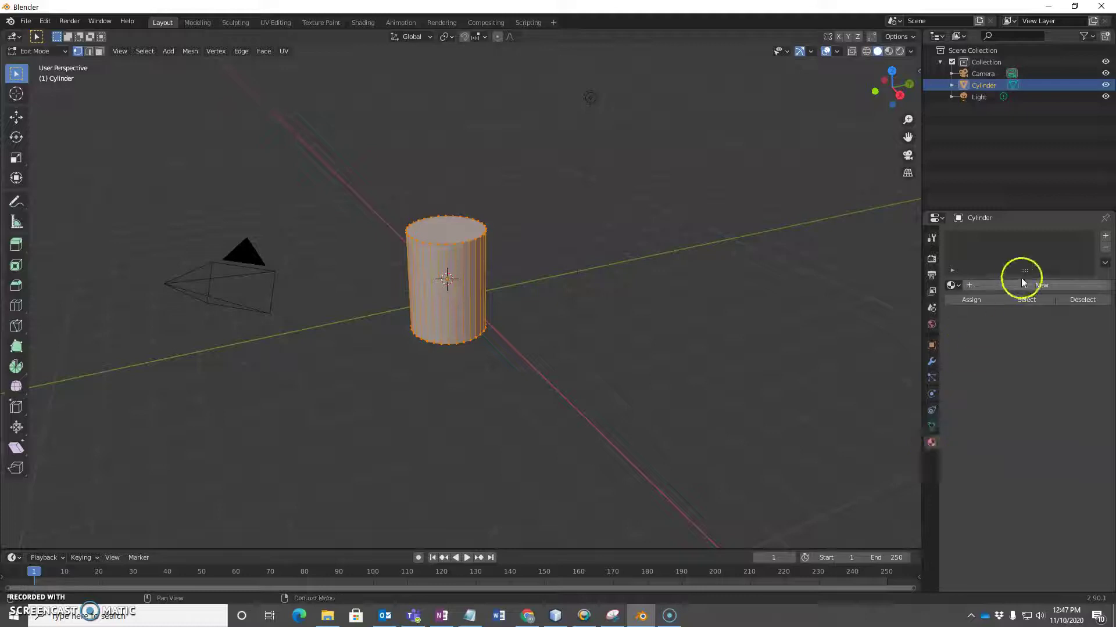
{"action": "left_click", "coordinate": [1040, 285]}
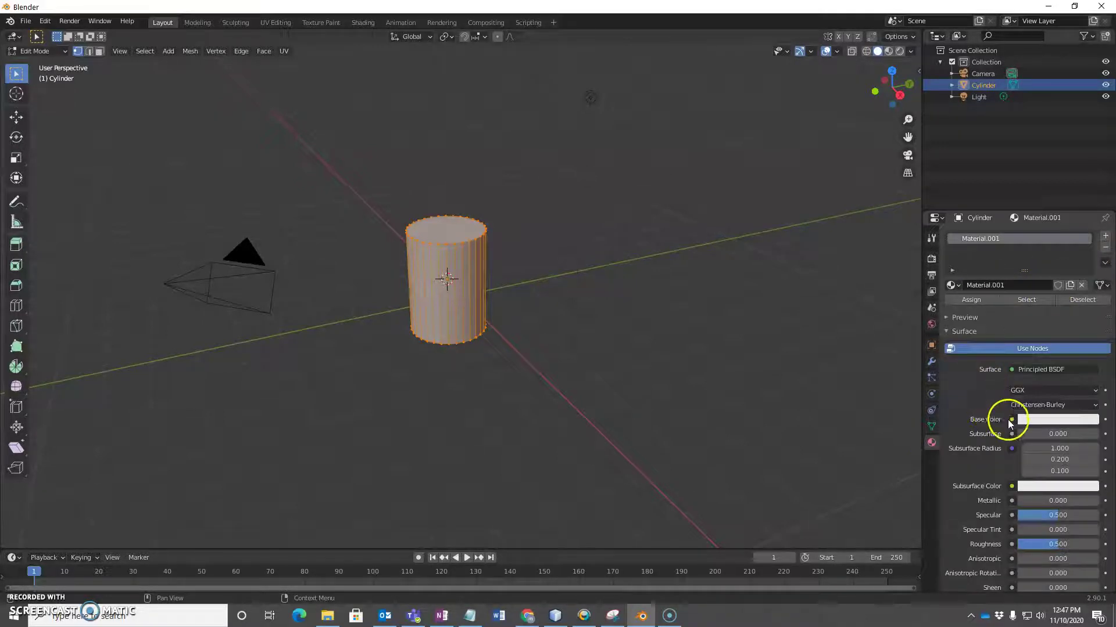
{"action": "left_click", "coordinate": [1011, 420]}
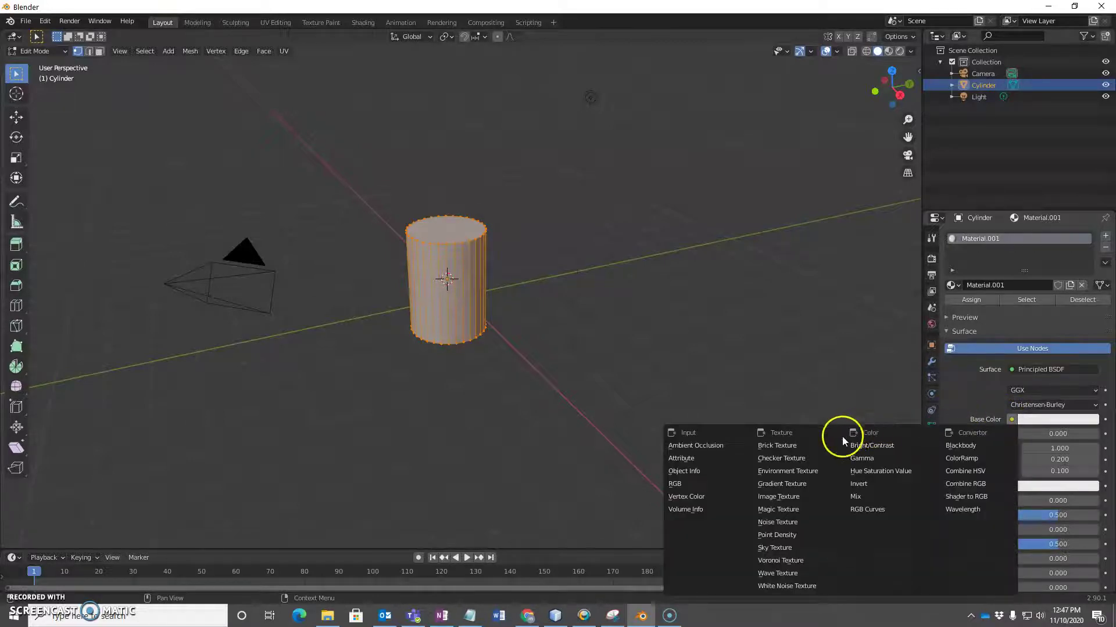
{"action": "left_click", "coordinate": [778, 497]}
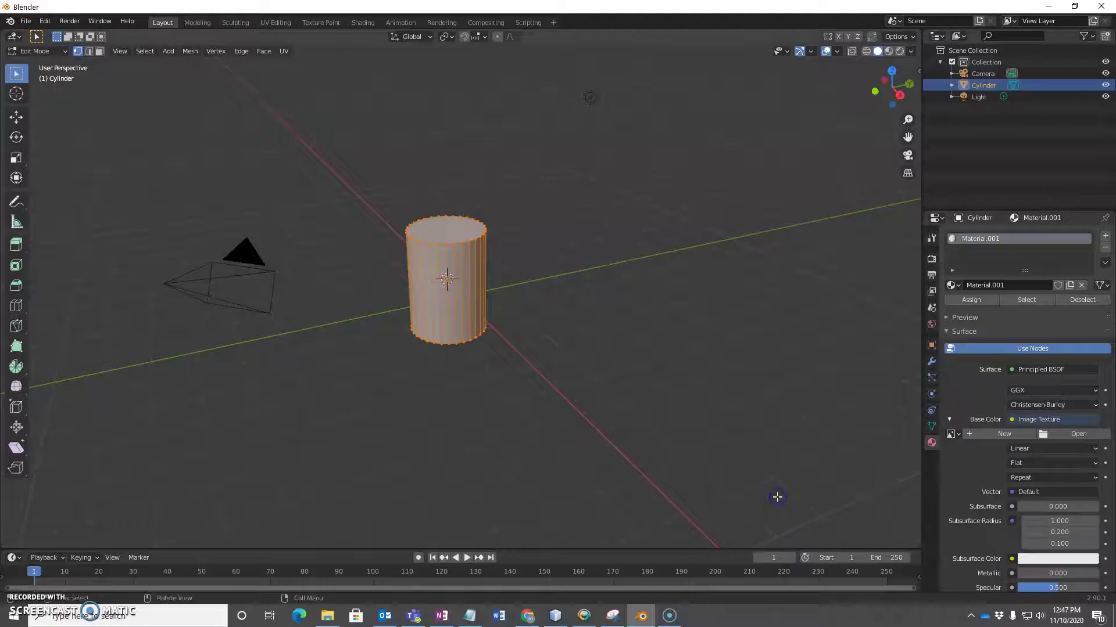
- Load can-side.jpg from the Desktop as the texture and preview the cylinder in Rendered shading
{"action": "left_click", "coordinate": [1072, 434]}
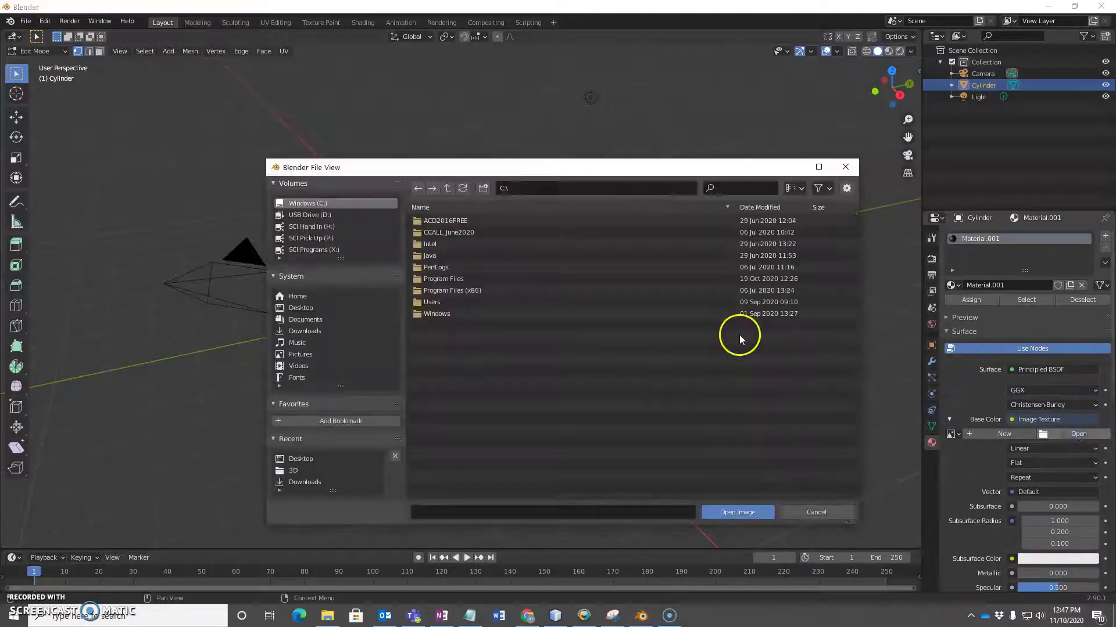
{"action": "left_click", "coordinate": [298, 308]}
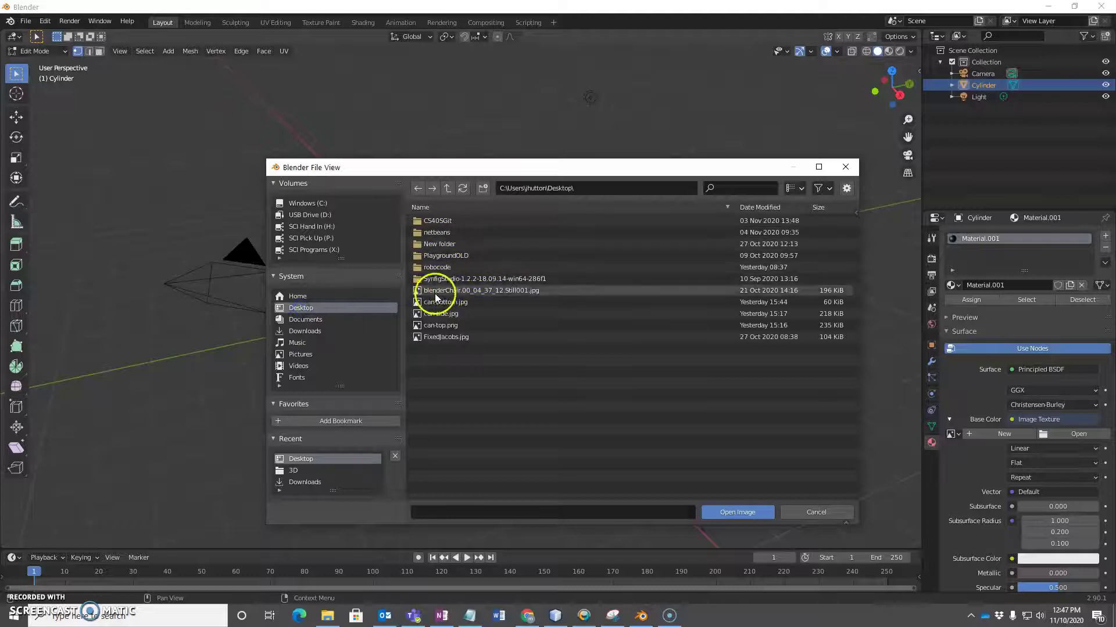
{"action": "left_click", "coordinate": [431, 315]}
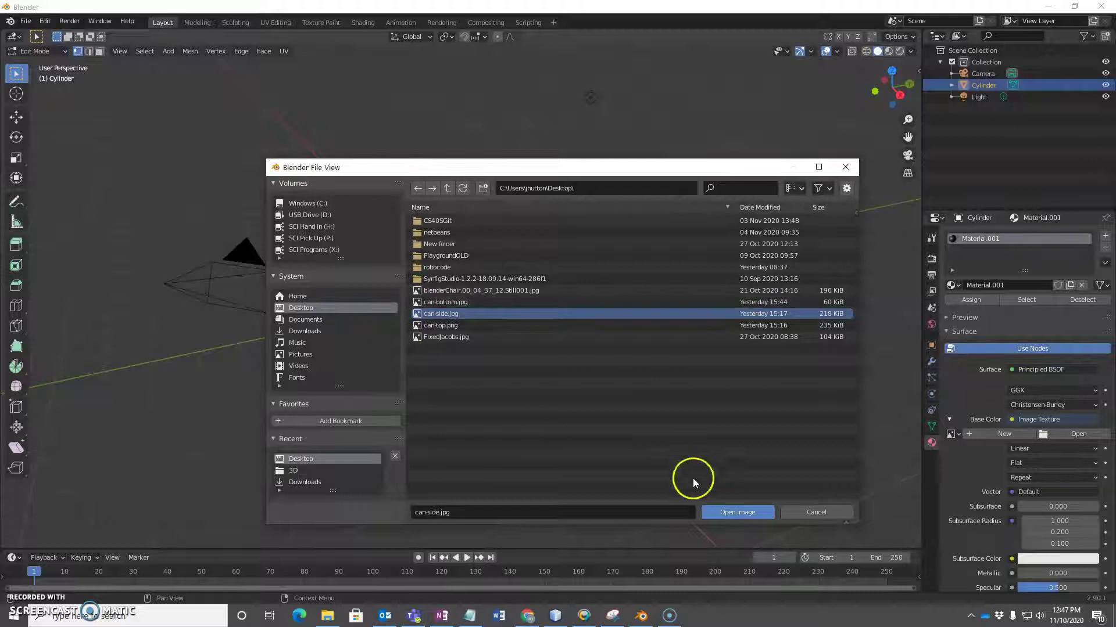
{"action": "left_click", "coordinate": [731, 514]}
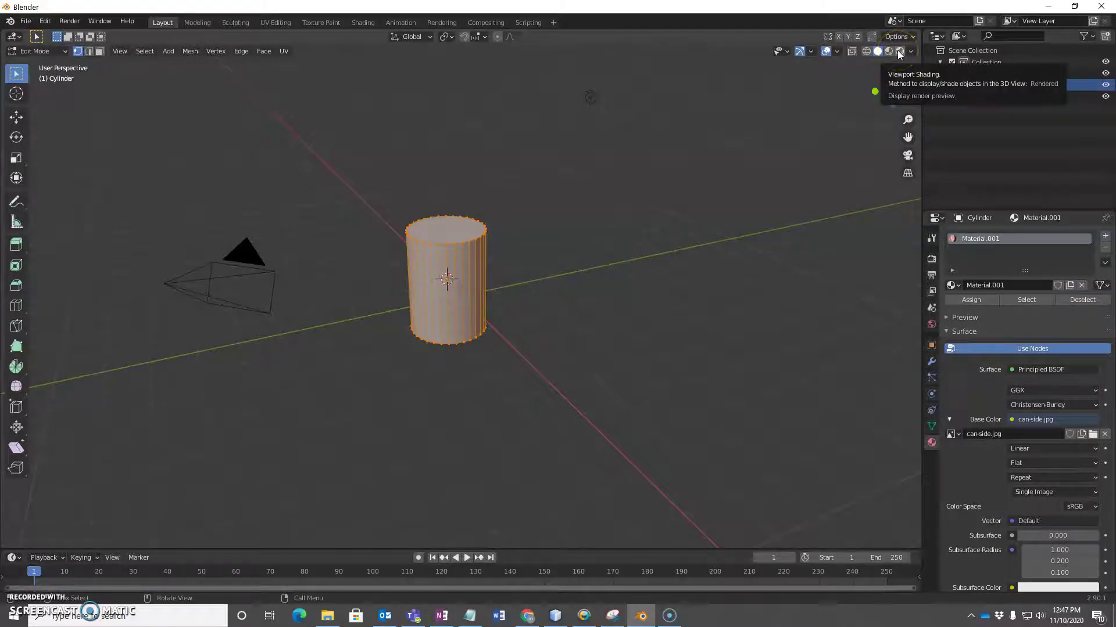
{"action": "left_click", "coordinate": [898, 51]}
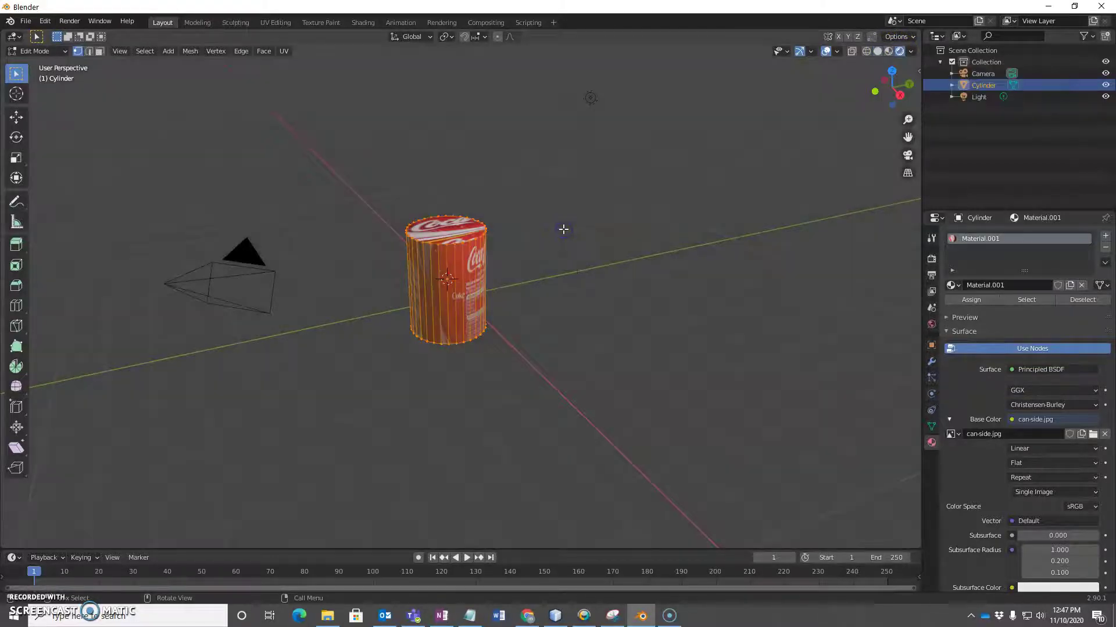
{"action": "mouse_move", "coordinate": [531, 286]}
{"action": "middle_mouse_down"}
{"action": "mouse_move", "coordinate": [398, 251]}
{"action": "mouse_move", "coordinate": [573, 252]}
{"action": "mouse_move", "coordinate": [623, 267]}
{"action": "mouse_move", "coordinate": [468, 264]}
{"action": "mouse_move", "coordinate": [662, 244]}
{"action": "mouse_move", "coordinate": [570, 361]}
{"action": "mouse_move", "coordinate": [532, 201]}
{"action": "mouse_move", "coordinate": [525, 266]}
{"action": "mouse_move", "coordinate": [642, 256]}
{"action": "mouse_move", "coordinate": [531, 281]}
{"action": "middle_mouse_up"}
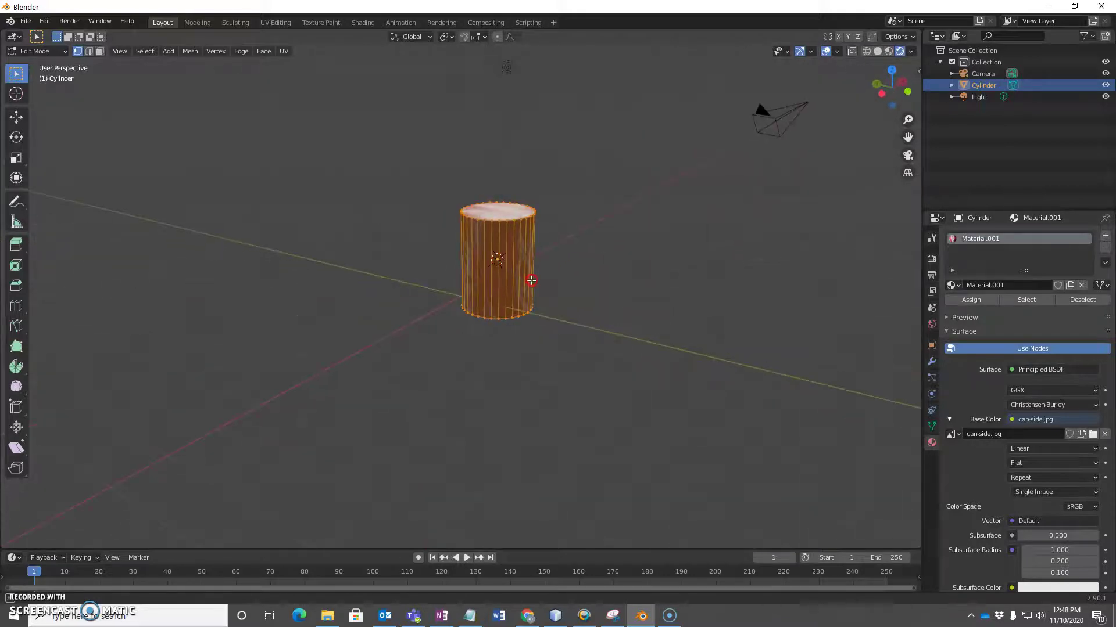
- Switch to the UV Editing workspace and view the cylinder in Material Preview shading
{"action": "left_click", "coordinate": [268, 23]}
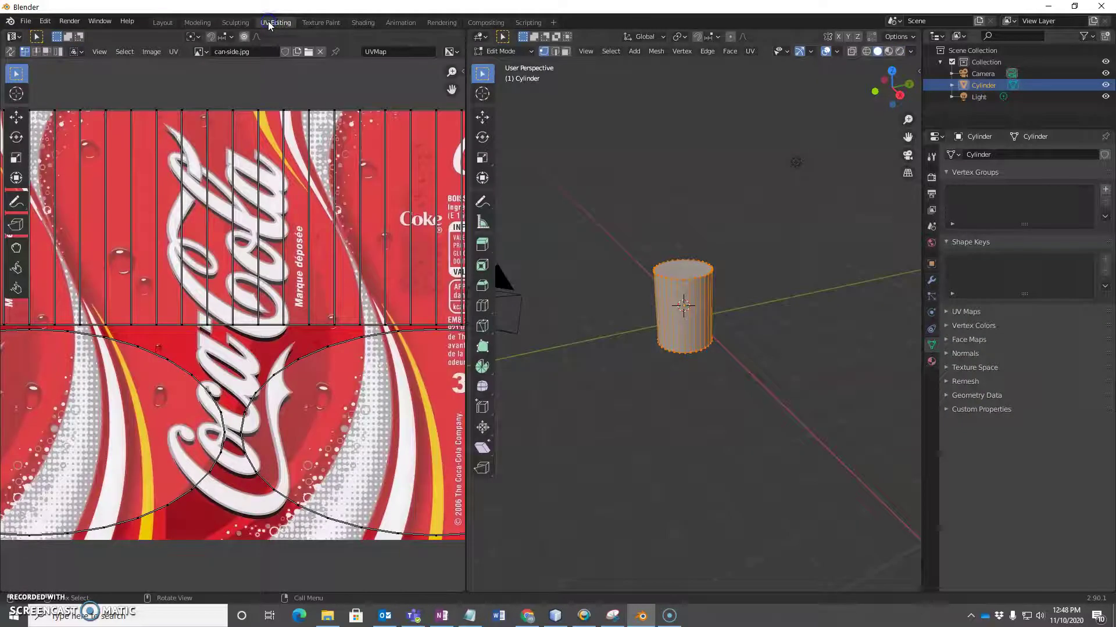
{"action": "scroll", "coordinate": [186, 317], "scroll_direction": "down", "scroll_amount": 5}
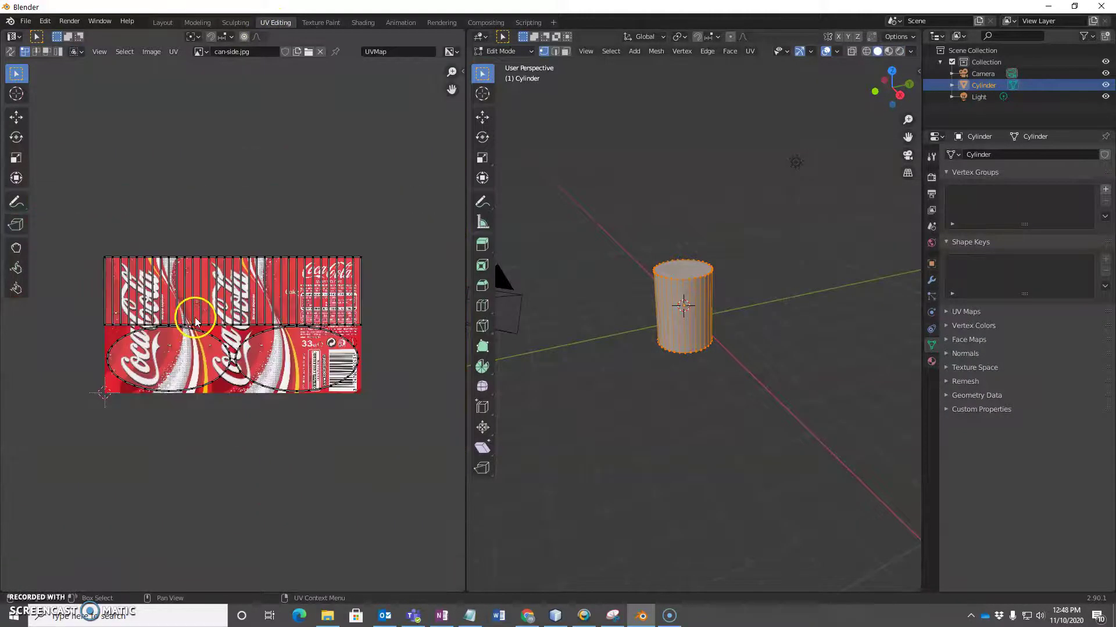
{"action": "scroll", "coordinate": [183, 340], "scroll_direction": "up", "scroll_amount": 1}
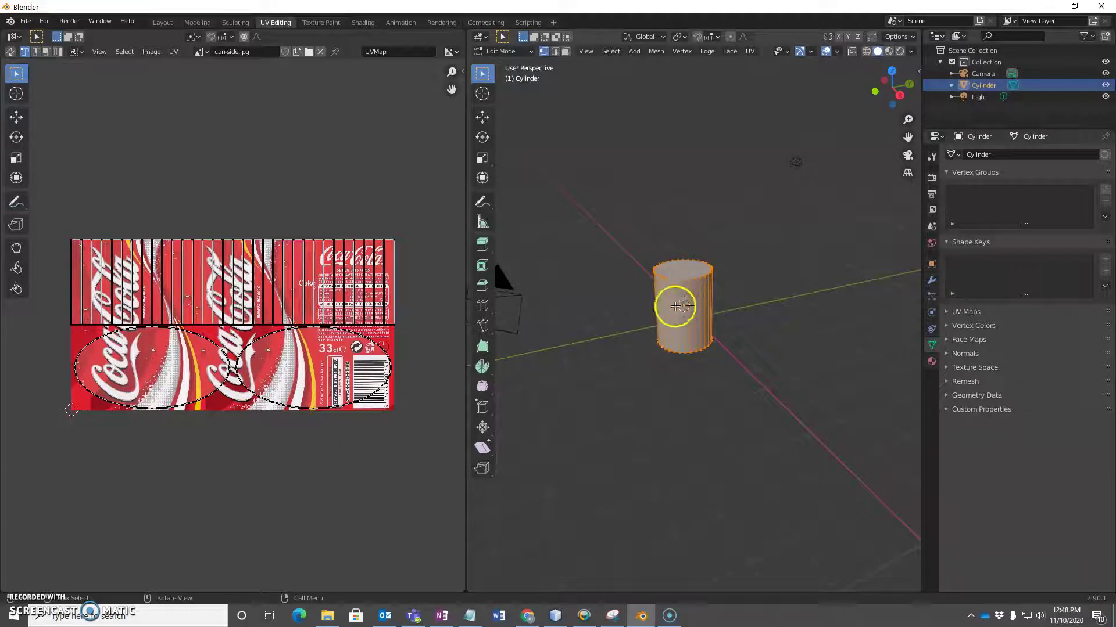
{"action": "scroll", "coordinate": [728, 331], "scroll_direction": "up", "scroll_amount": 3}
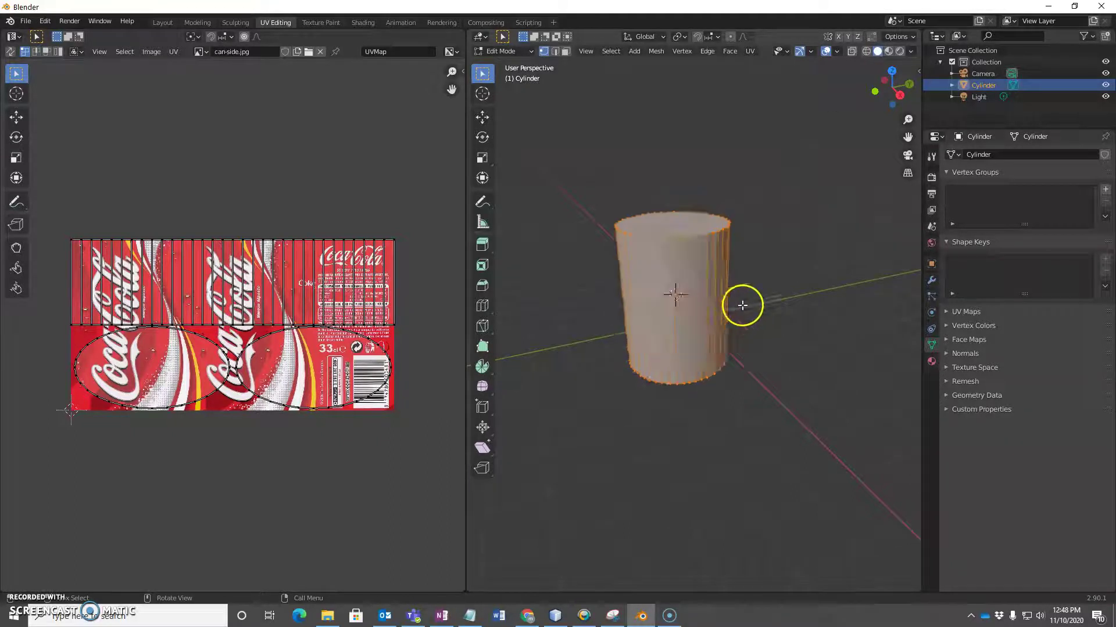
{"action": "left_click", "coordinate": [899, 51]}
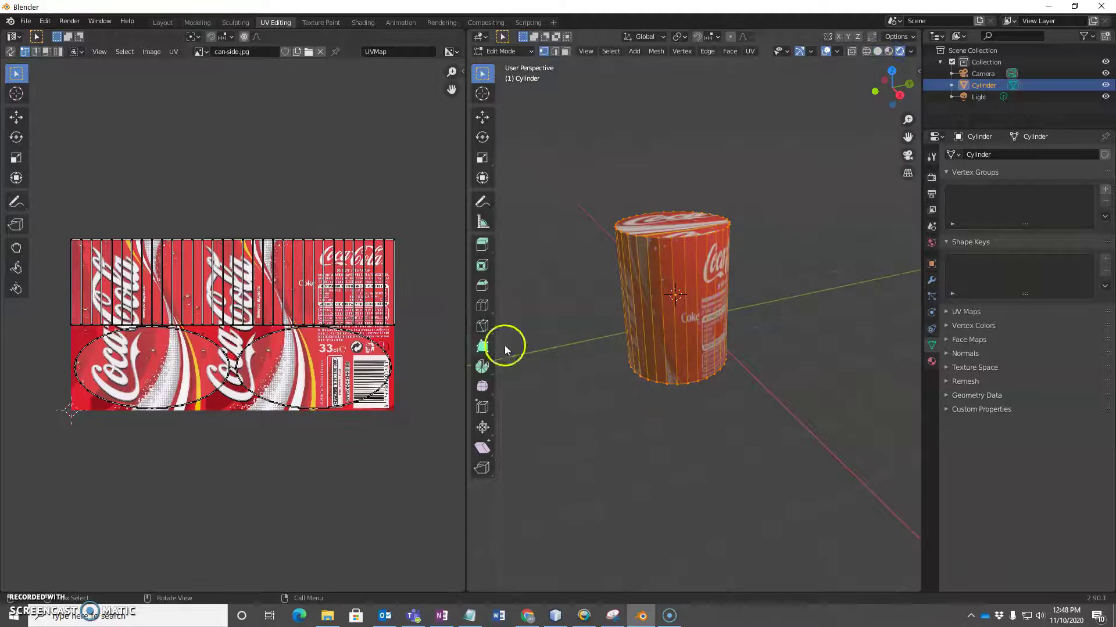
{"action": "middle_click_drag", "start_coordinate": [699, 312], "coordinate": [674, 279]}
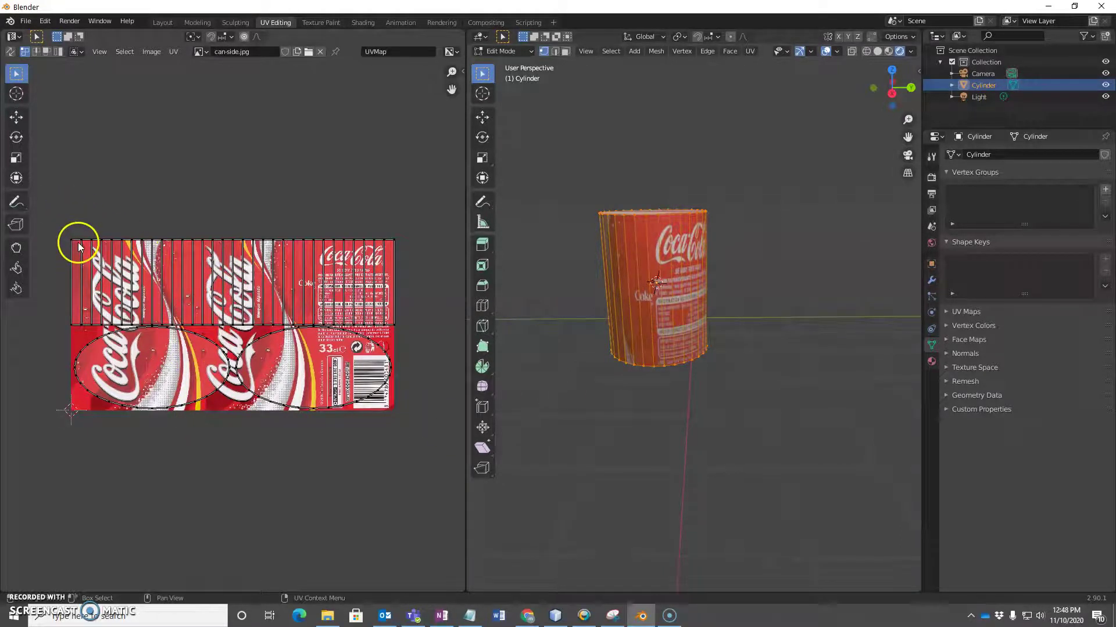
- Select all the cylinder's UVs and stretch them vertically by about 1.66
{"action": "left_click_drag", "start_coordinate": [61, 221], "coordinate": [401, 424]}
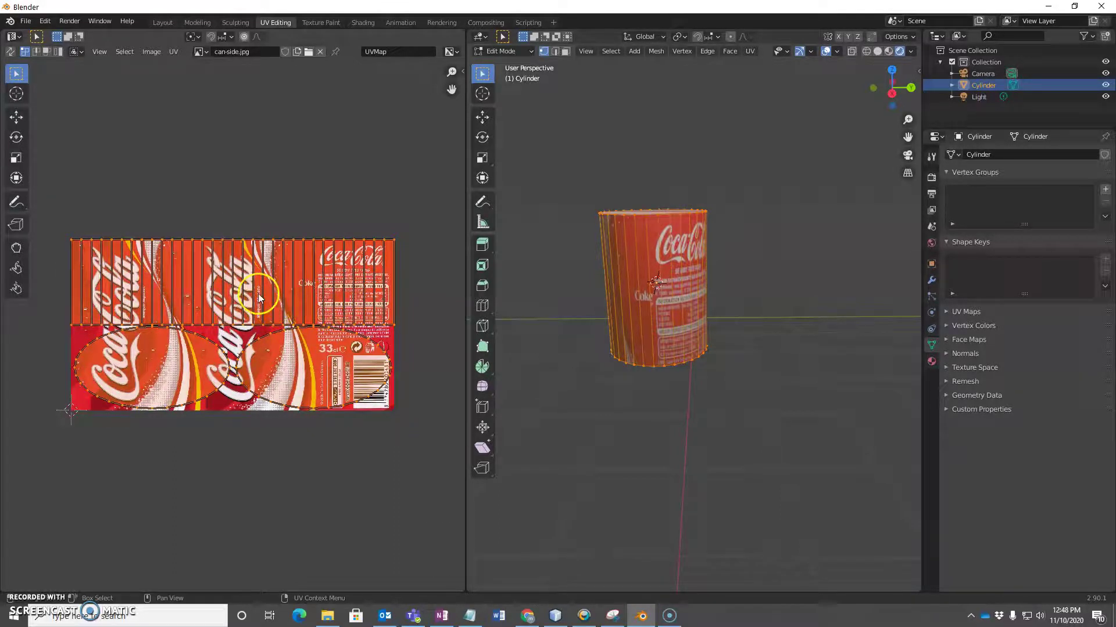
{"action": "left_click", "coordinate": [239, 266]}
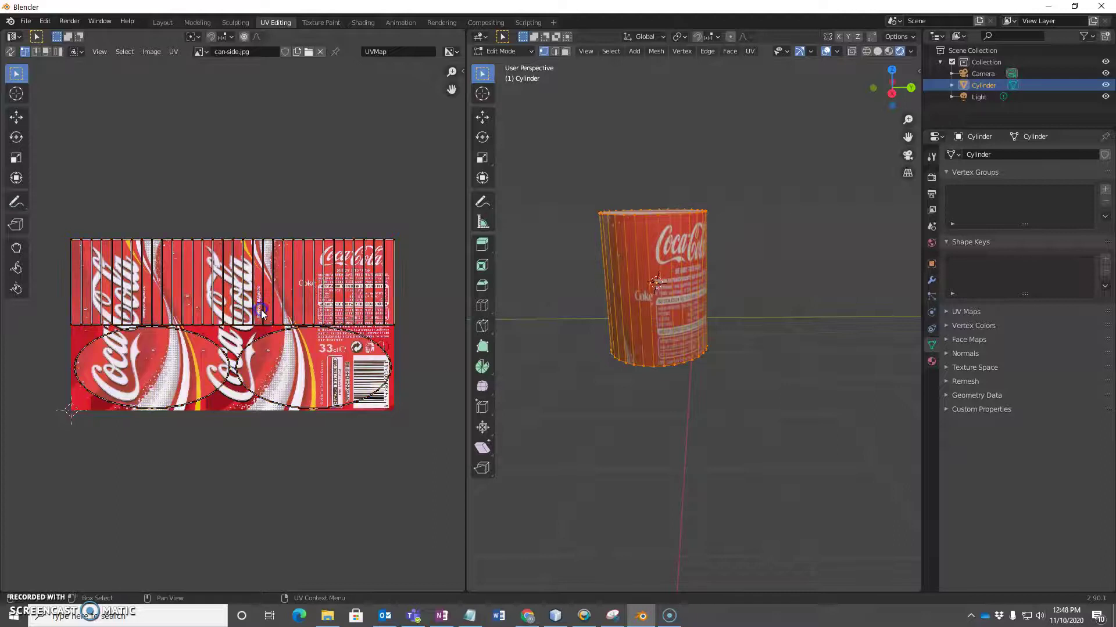
{"action": "left_click_drag", "start_coordinate": [41, 158], "coordinate": [409, 463]}
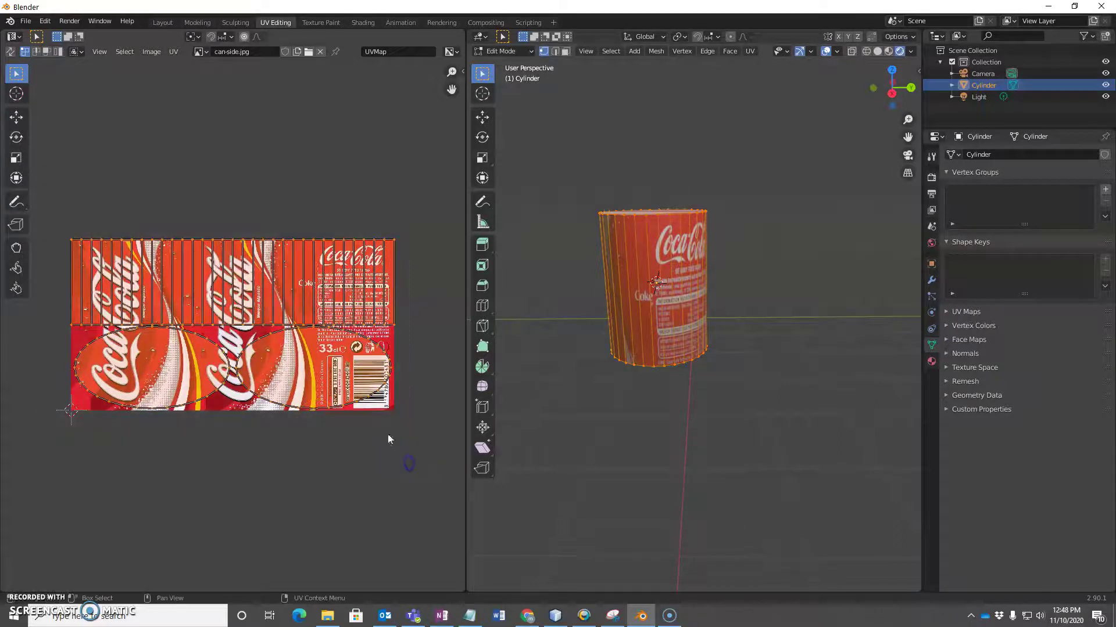
{"action": "left_click", "coordinate": [16, 158]}
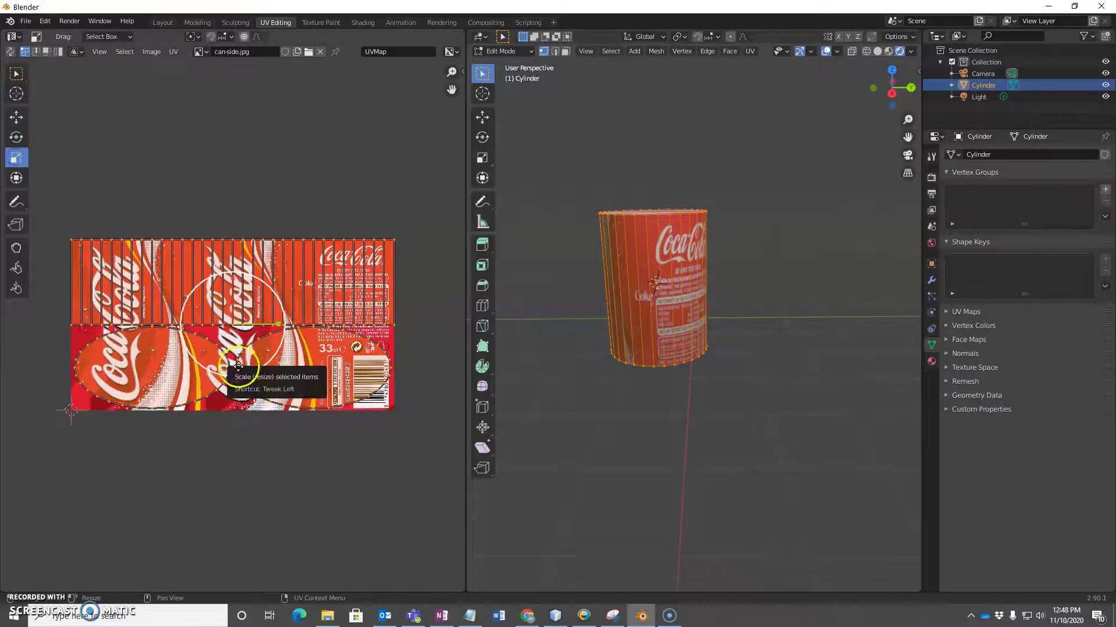
{"action": "left_click_drag", "start_coordinate": [233, 285], "coordinate": [225, 343]}
{"action": "left_click", "coordinate": [15, 117]}
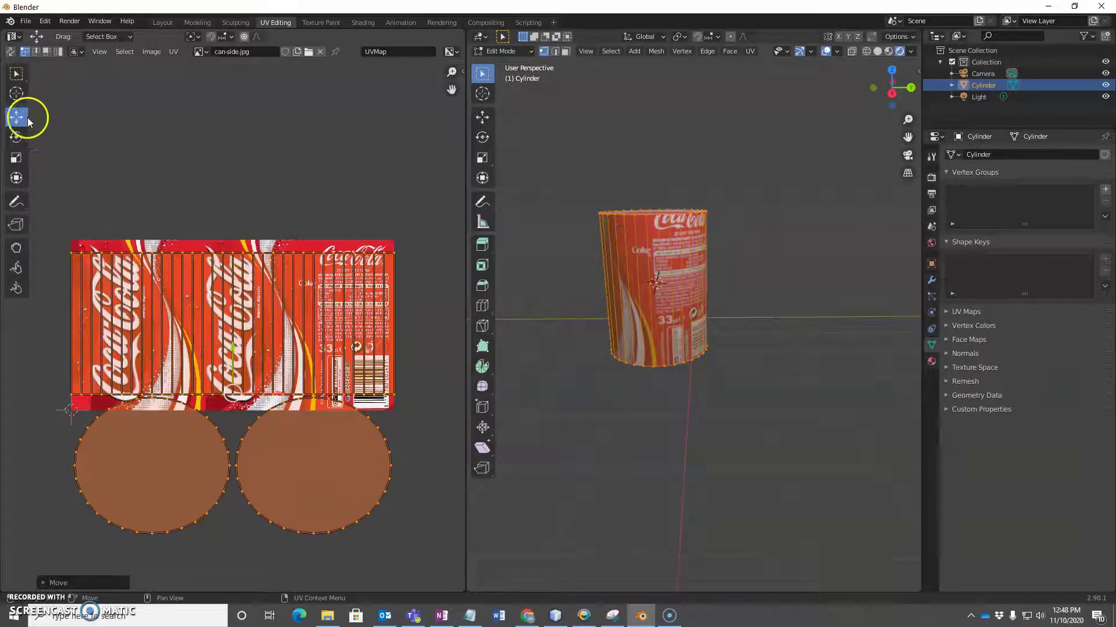
- Enlarge the UVs slightly and slide the side strip down over the label image
{"action": "left_click", "coordinate": [16, 158]}
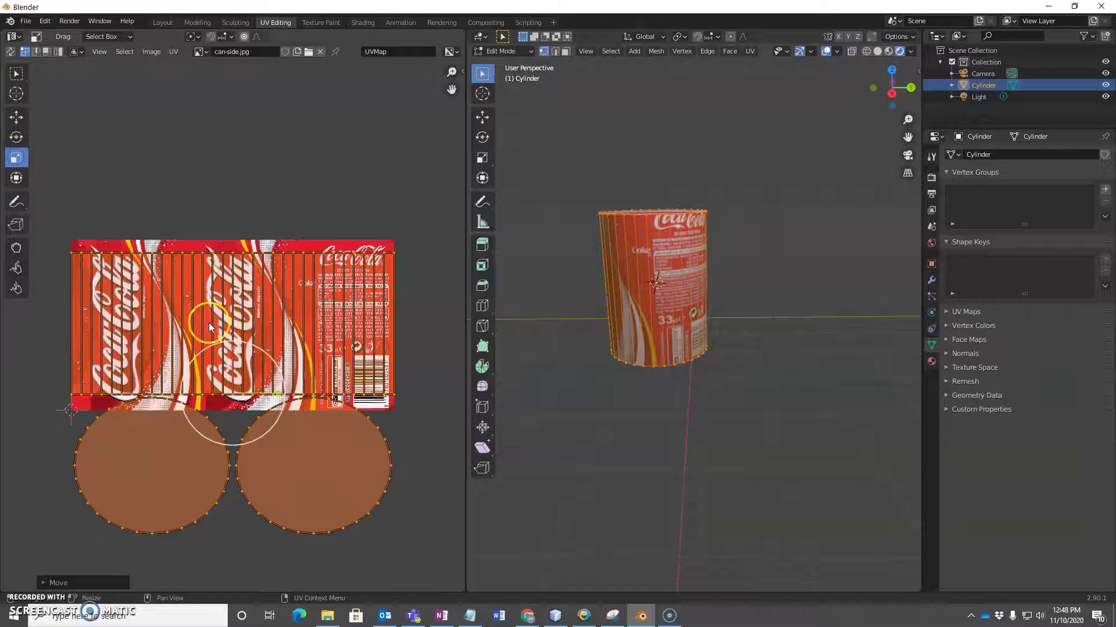
{"action": "left_click_drag", "start_coordinate": [230, 349], "coordinate": [216, 299]}
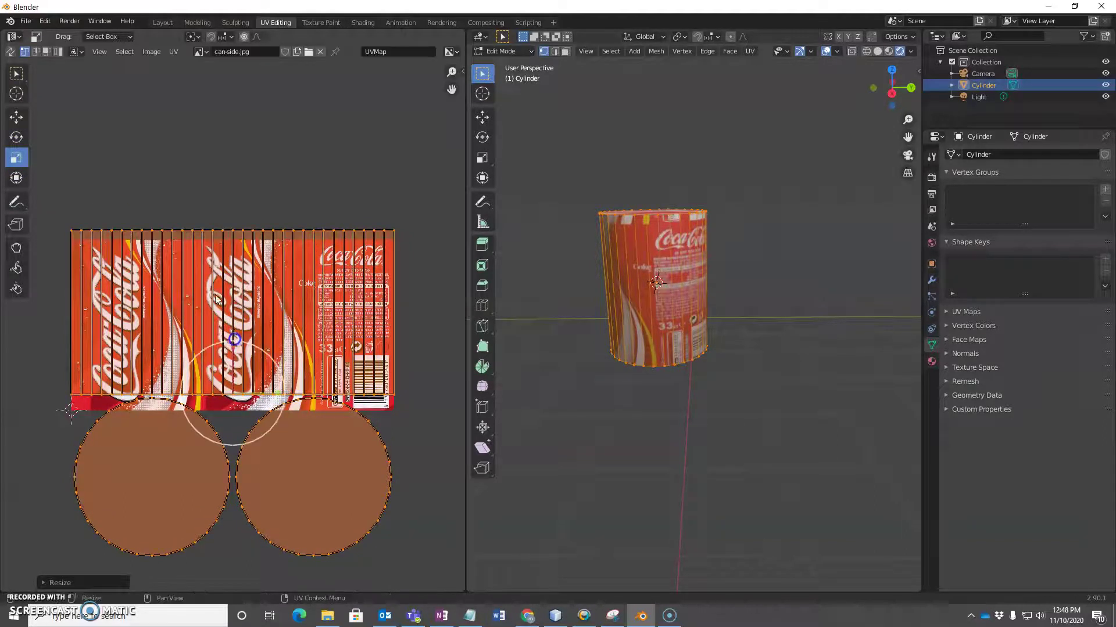
{"action": "left_click", "coordinate": [16, 116]}
{"action": "left_click_drag", "start_coordinate": [233, 349], "coordinate": [234, 363]}
{"action": "middle_click_drag", "start_coordinate": [777, 269], "coordinate": [800, 271]}
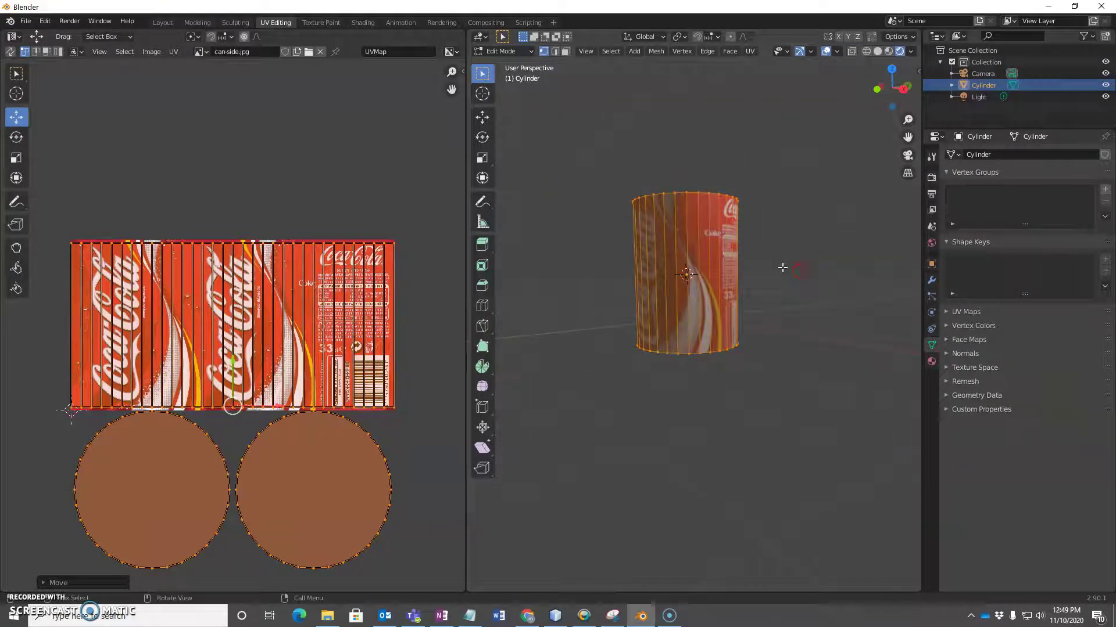
- Add a second material slot holding a new material named Material.top
{"action": "left_click", "coordinate": [930, 362]}
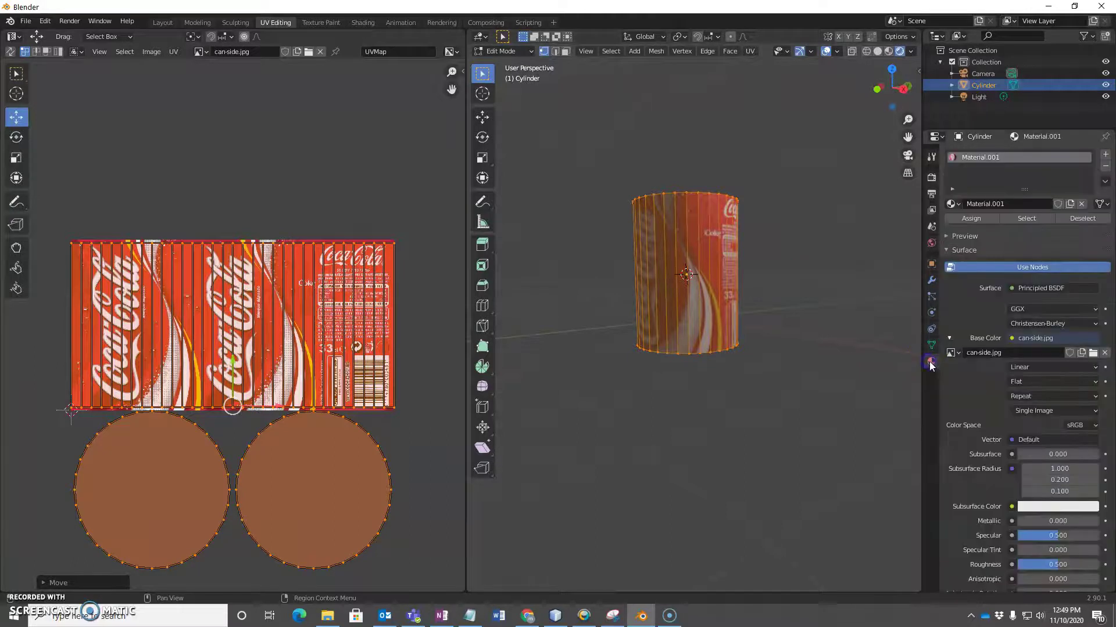
{"action": "left_click", "coordinate": [971, 160]}
{"action": "left_click", "coordinate": [1105, 157]}
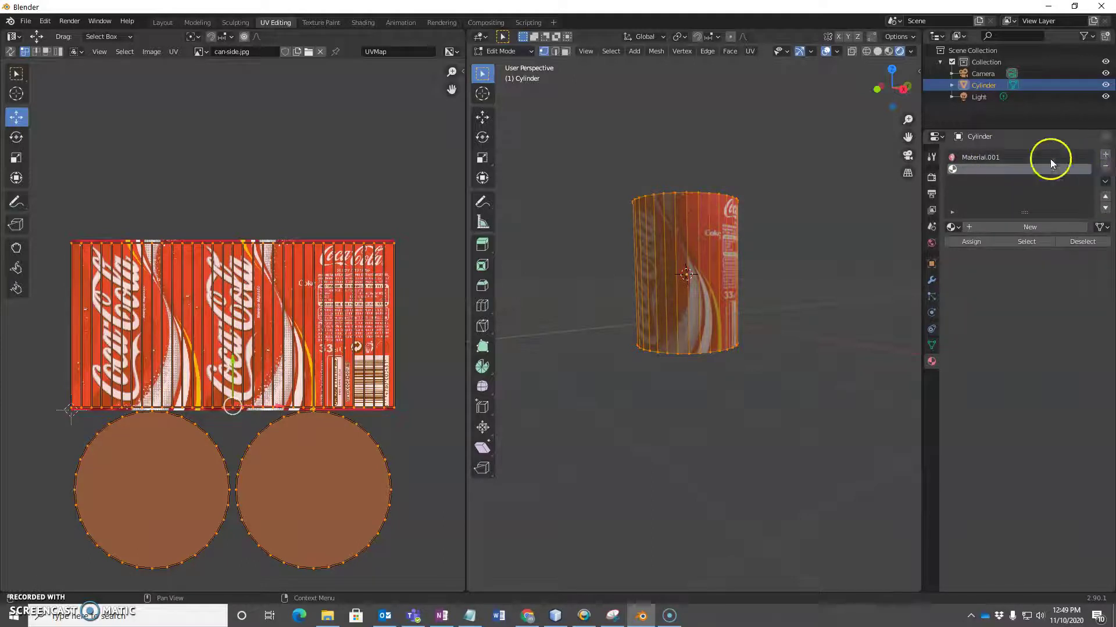
{"action": "left_click", "coordinate": [1007, 227]}
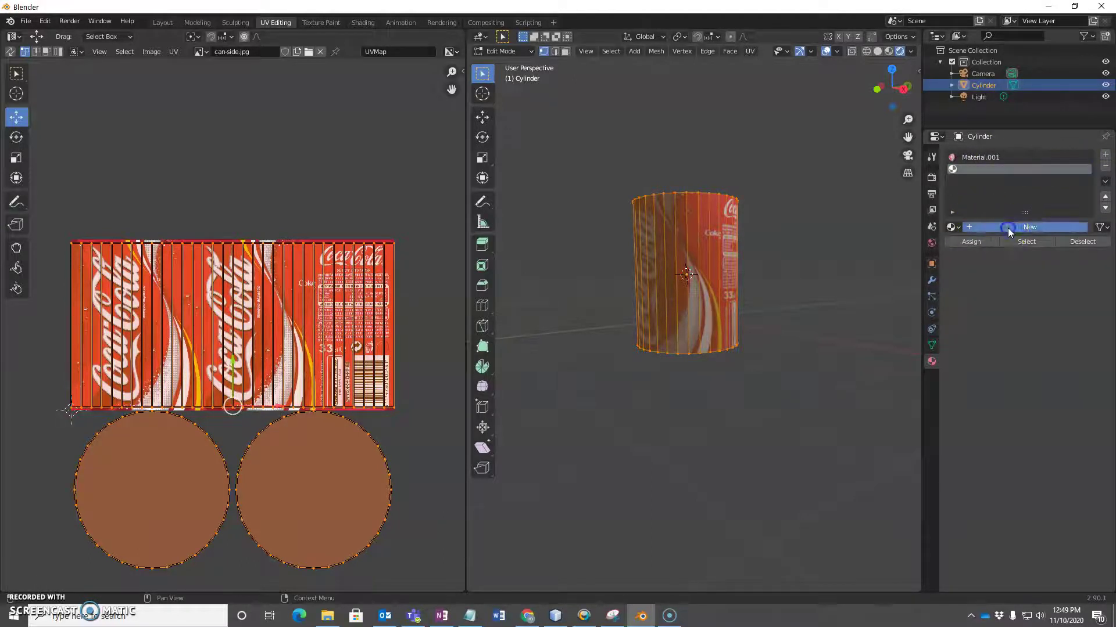
{"action": "left_click", "coordinate": [1008, 226]}
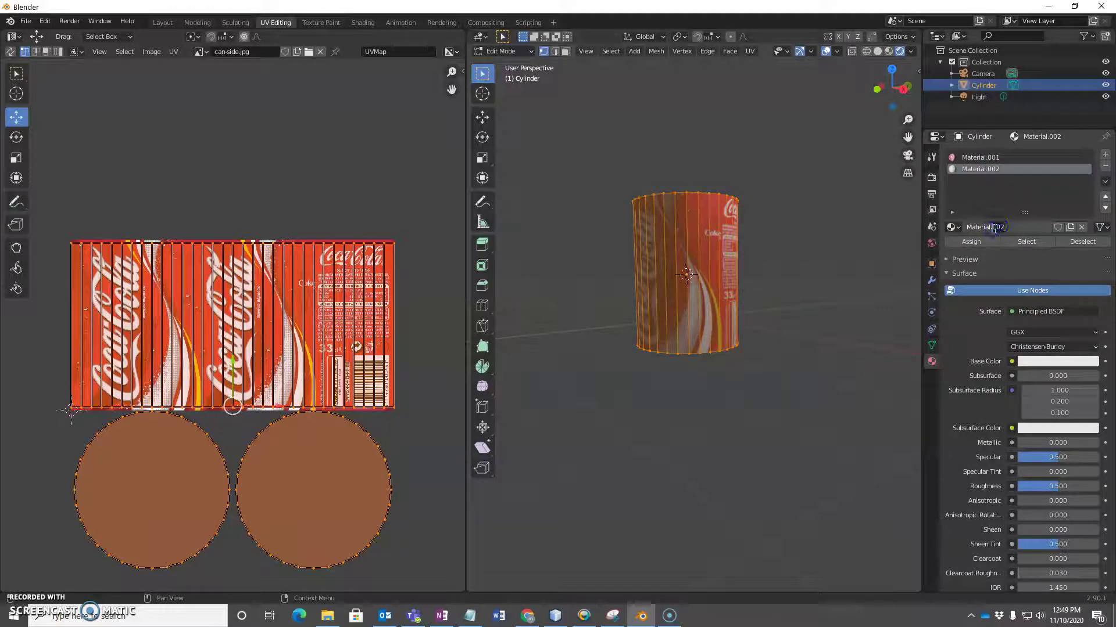
{"action": "type", "text": "top"}
{"action": "key", "text": "Return"}
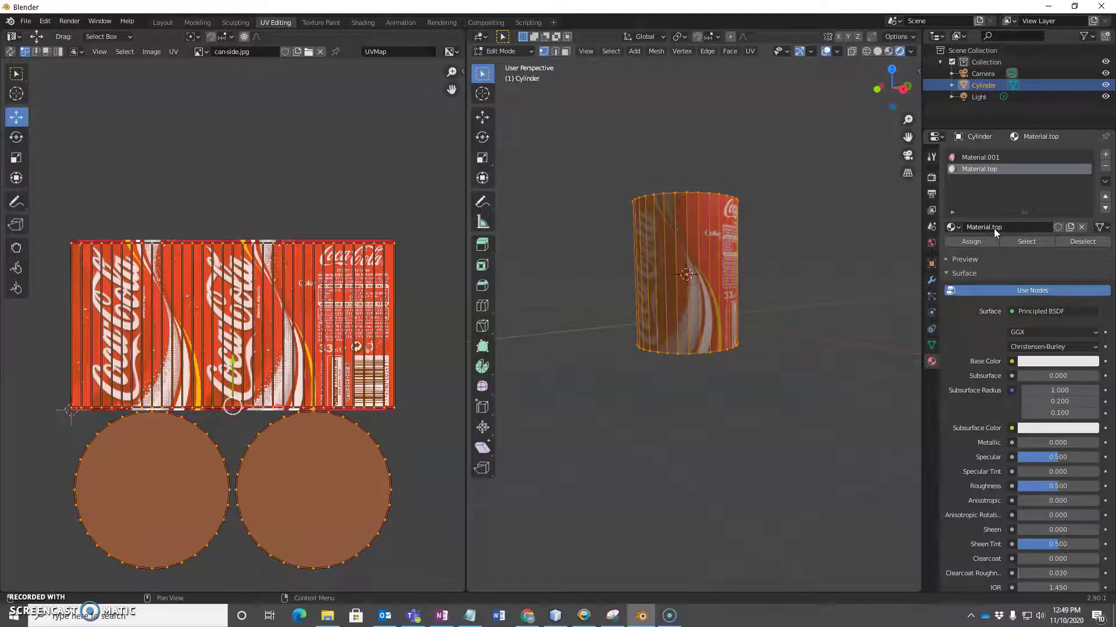
- Make Material.top the active material slot and bring up its Base Color input choices
{"action": "left_click", "coordinate": [1002, 157]}
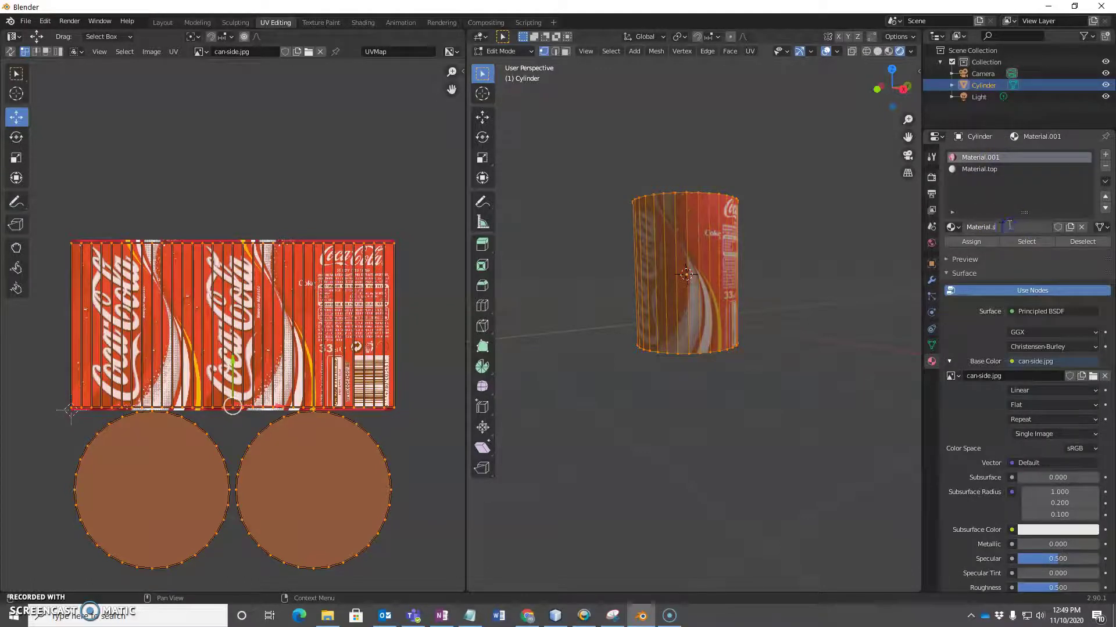
{"action": "left_click", "coordinate": [989, 171]}
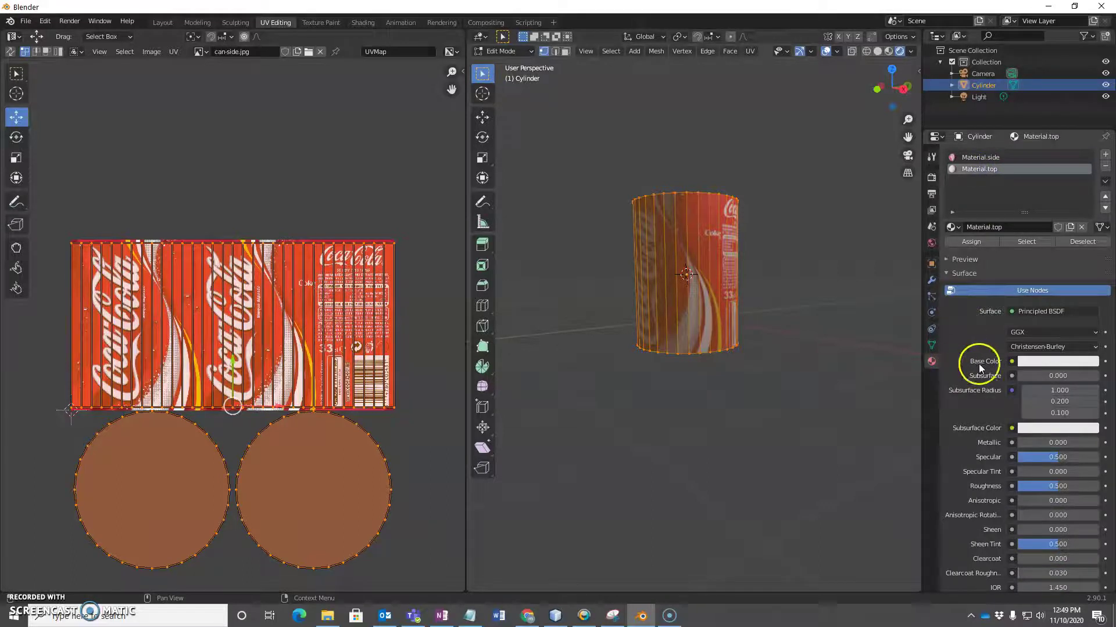
{"action": "left_click", "coordinate": [1012, 361]}
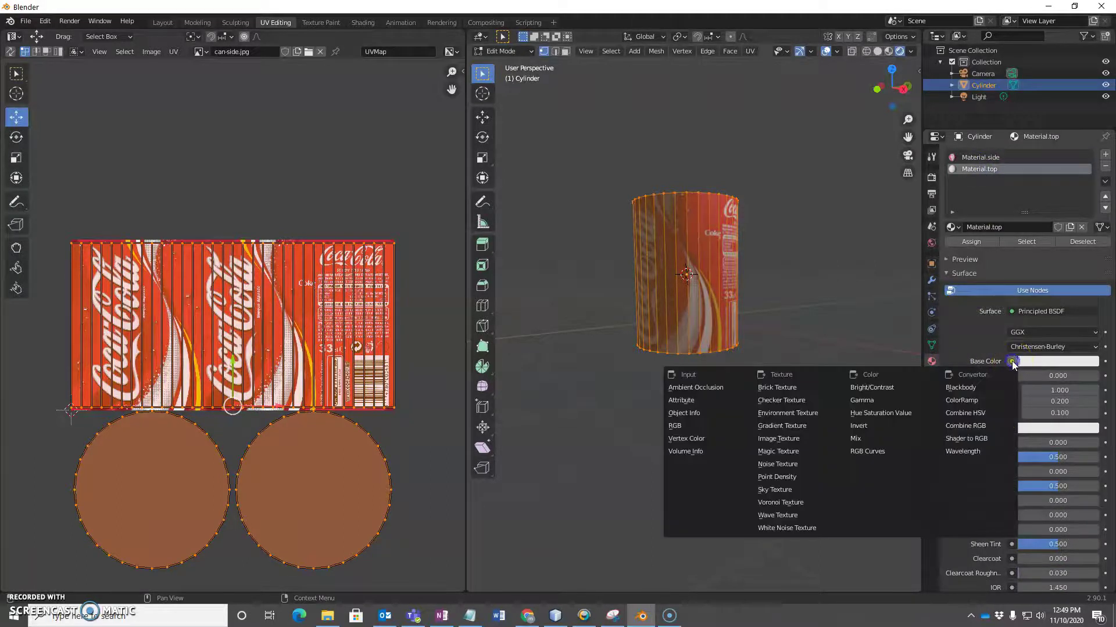
- Drive Material.top's Base Color with an Image Texture using can-top.png from the Desktop
{"action": "left_click", "coordinate": [784, 441]}
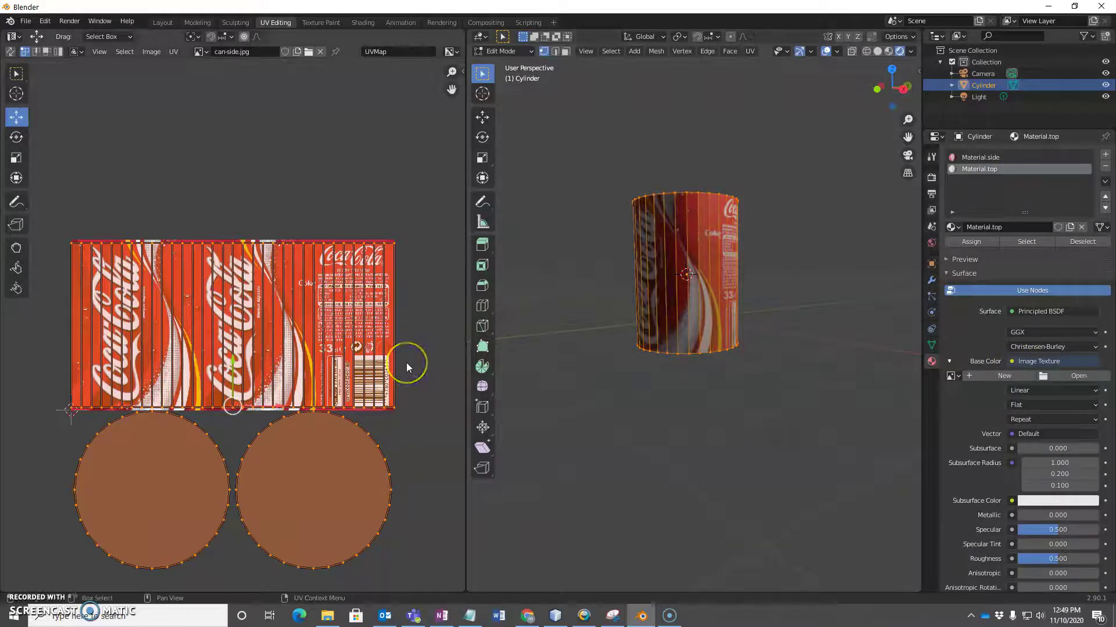
{"action": "left_click", "coordinate": [1060, 378]}
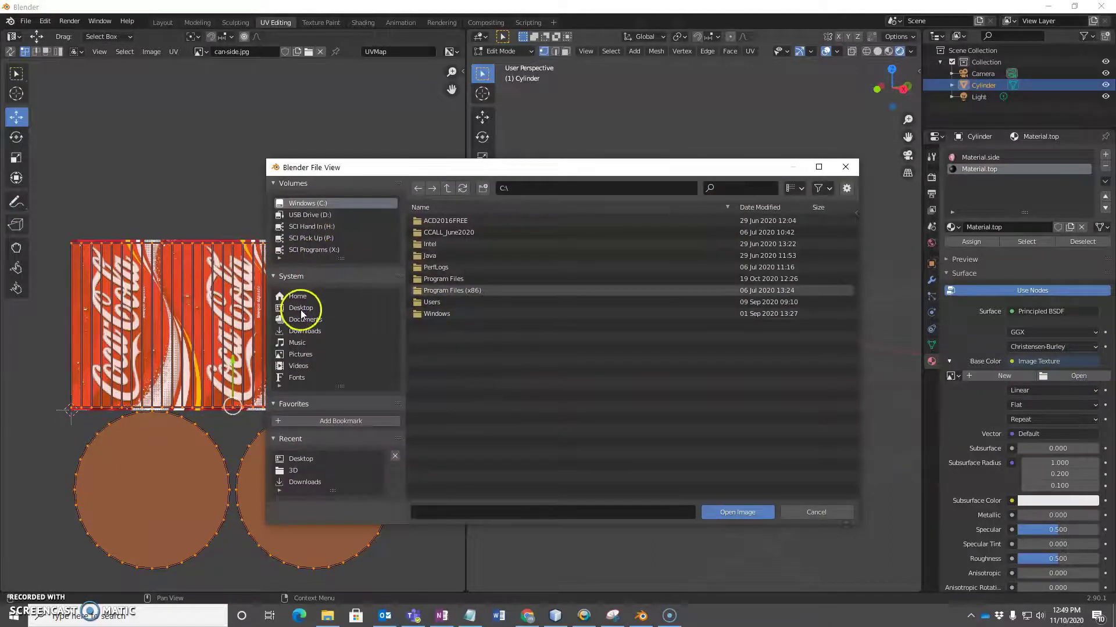
{"action": "left_click", "coordinate": [301, 309]}
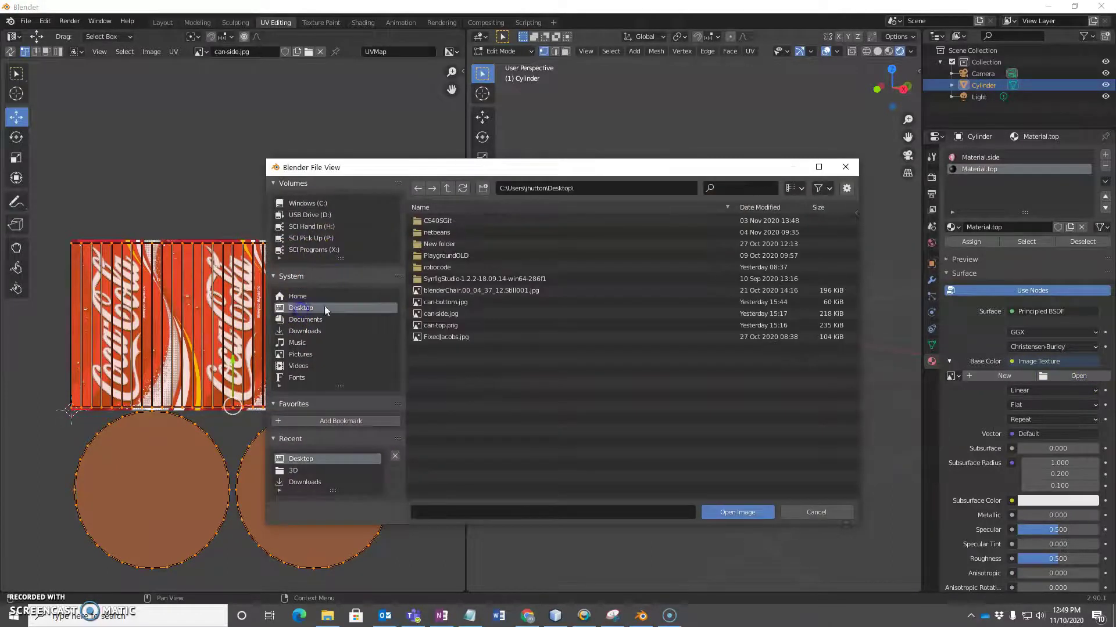
{"action": "left_click", "coordinate": [433, 325]}
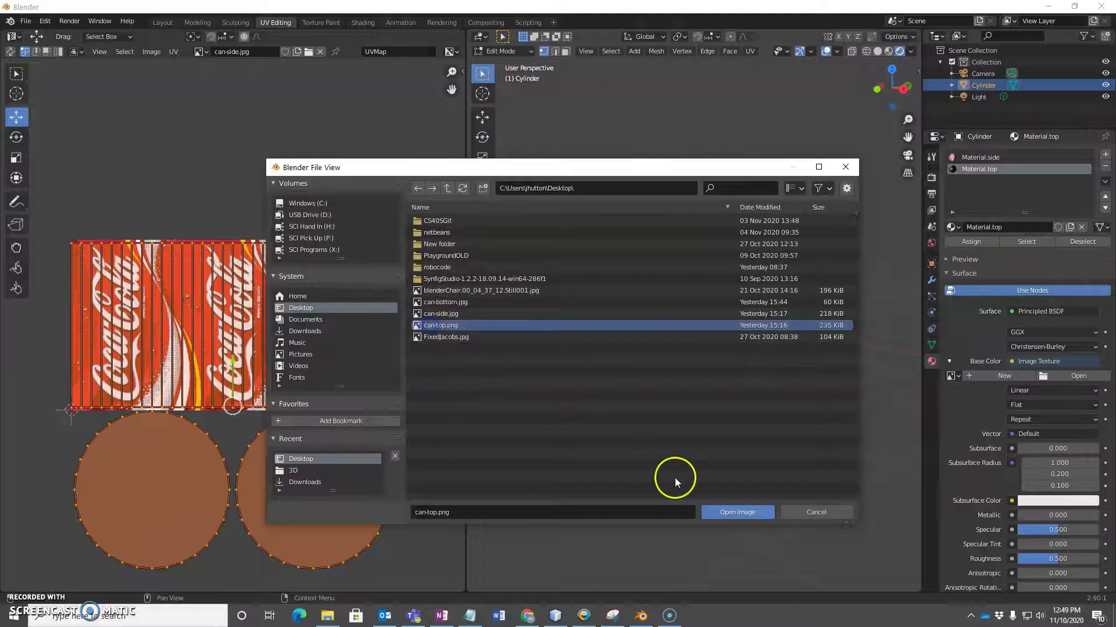
{"action": "left_click", "coordinate": [724, 516]}
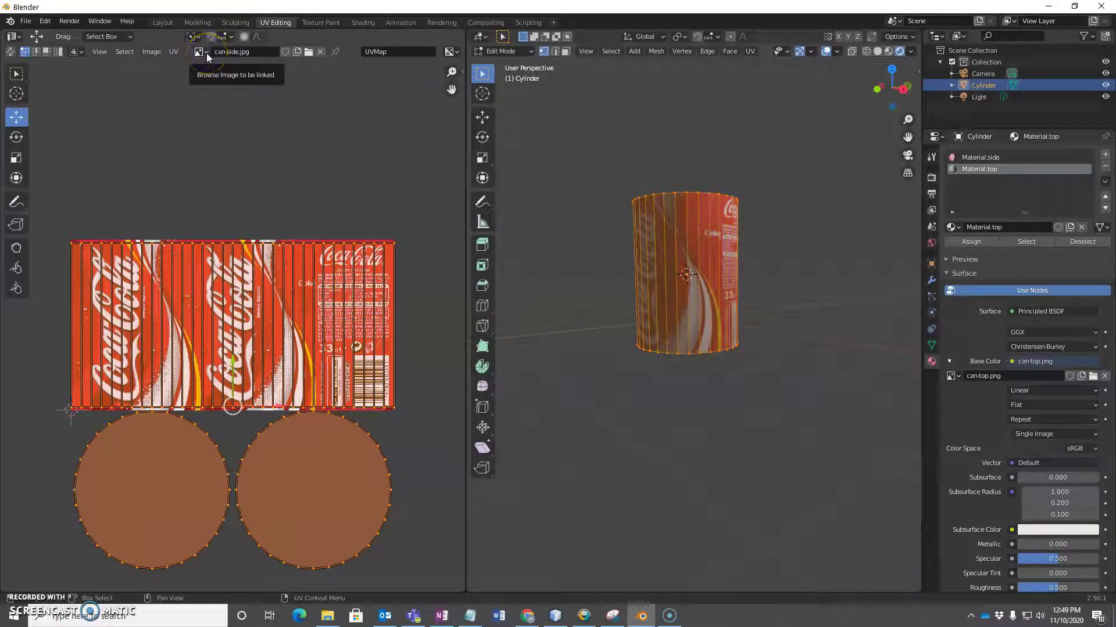
- Select the can's top face in face-select mode and assign it Material.top
{"action": "middle_click_drag", "start_coordinate": [777, 237], "coordinate": [787, 311]}
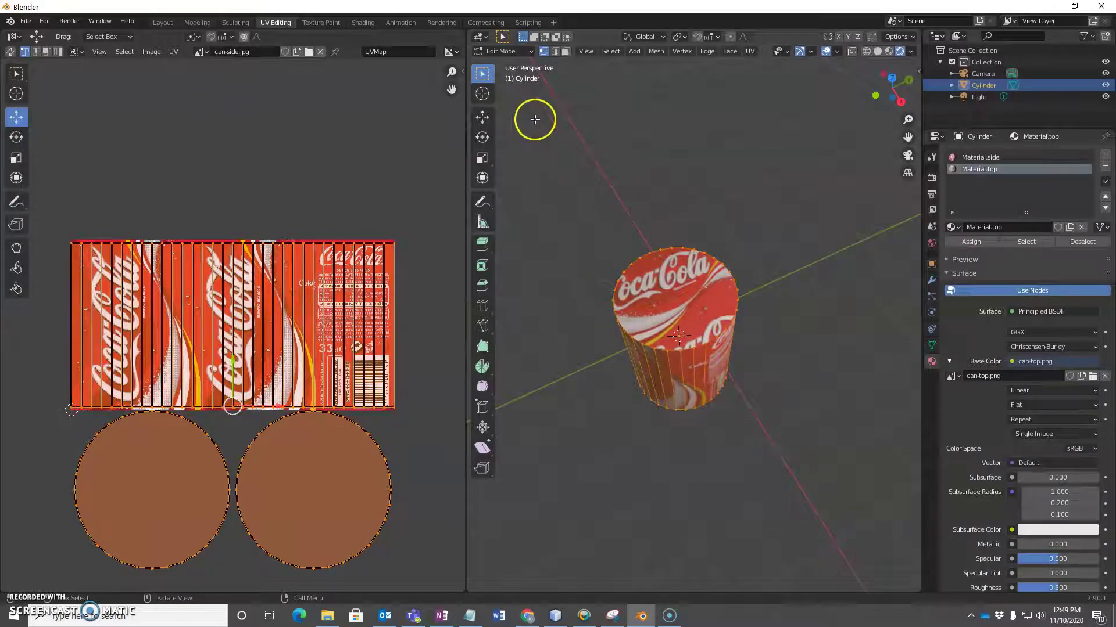
{"action": "left_click", "coordinate": [565, 51]}
{"action": "left_click", "coordinate": [656, 295]}
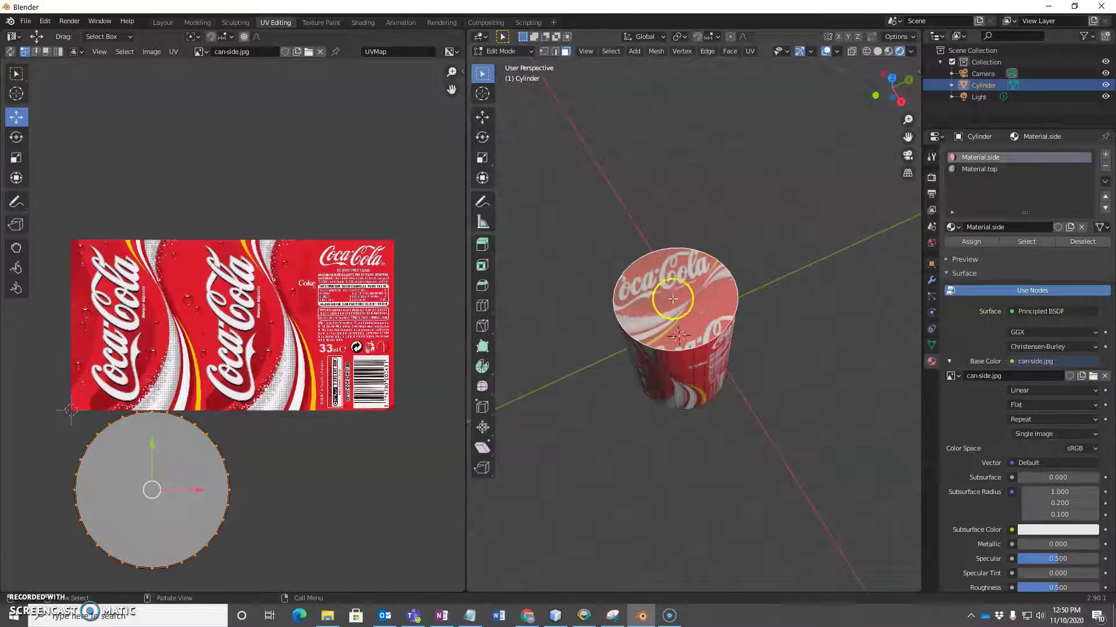
{"action": "left_click", "coordinate": [978, 169]}
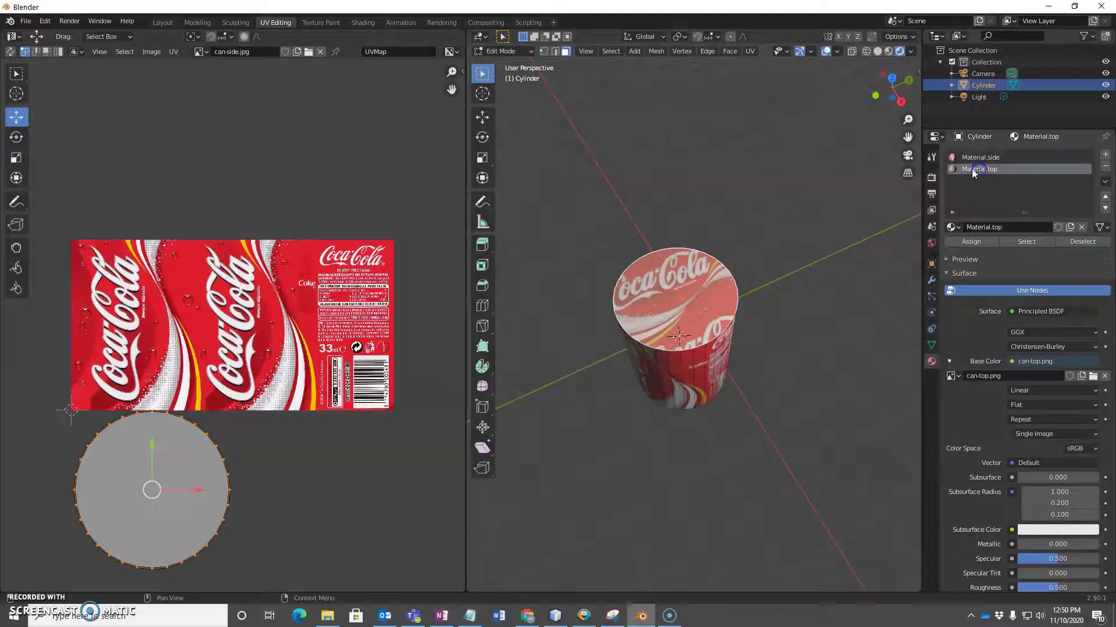
{"action": "left_click", "coordinate": [968, 242]}
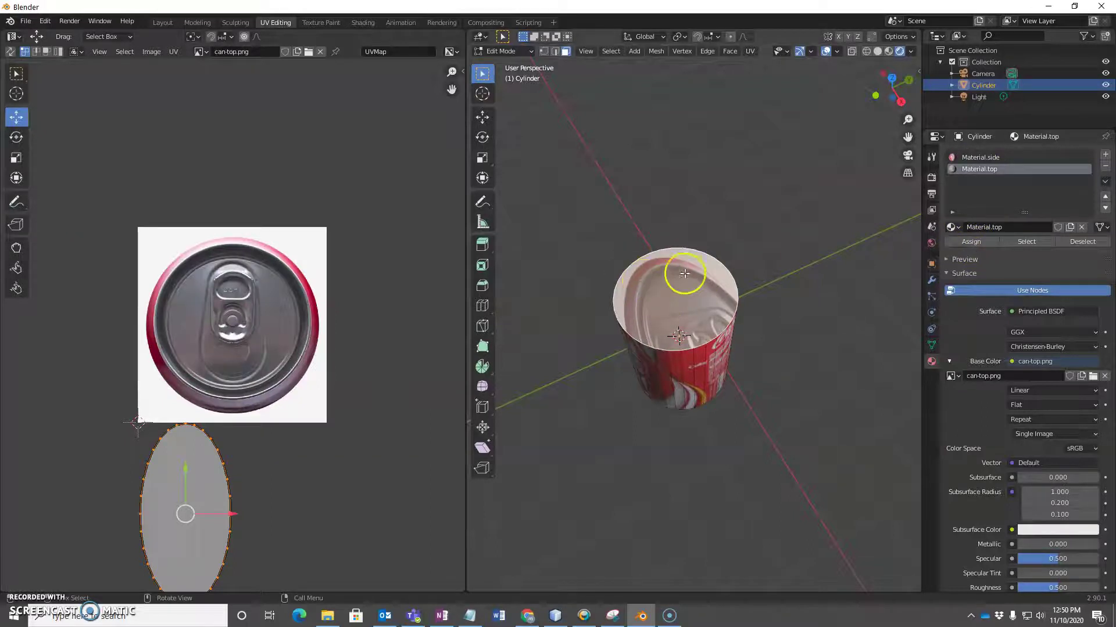
- Assign Material.top to the top face and move its UV circle onto the can-top image
{"action": "left_click", "coordinate": [971, 241]}
{"action": "left_click", "coordinate": [665, 389]}
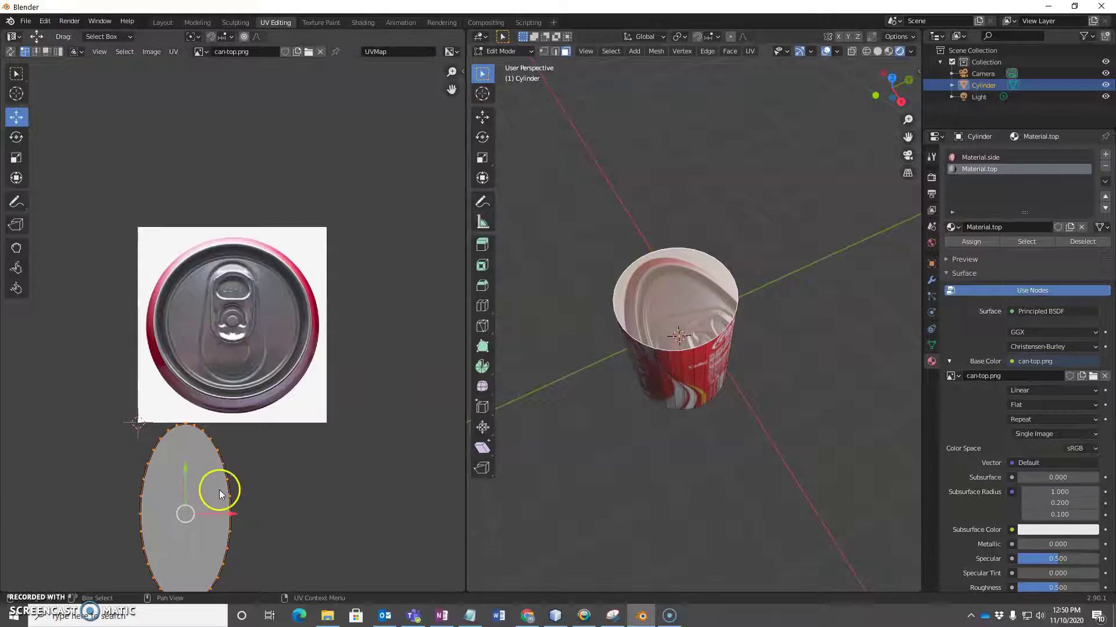
{"action": "scroll", "coordinate": [219, 494], "scroll_direction": "down", "scroll_amount": 2}
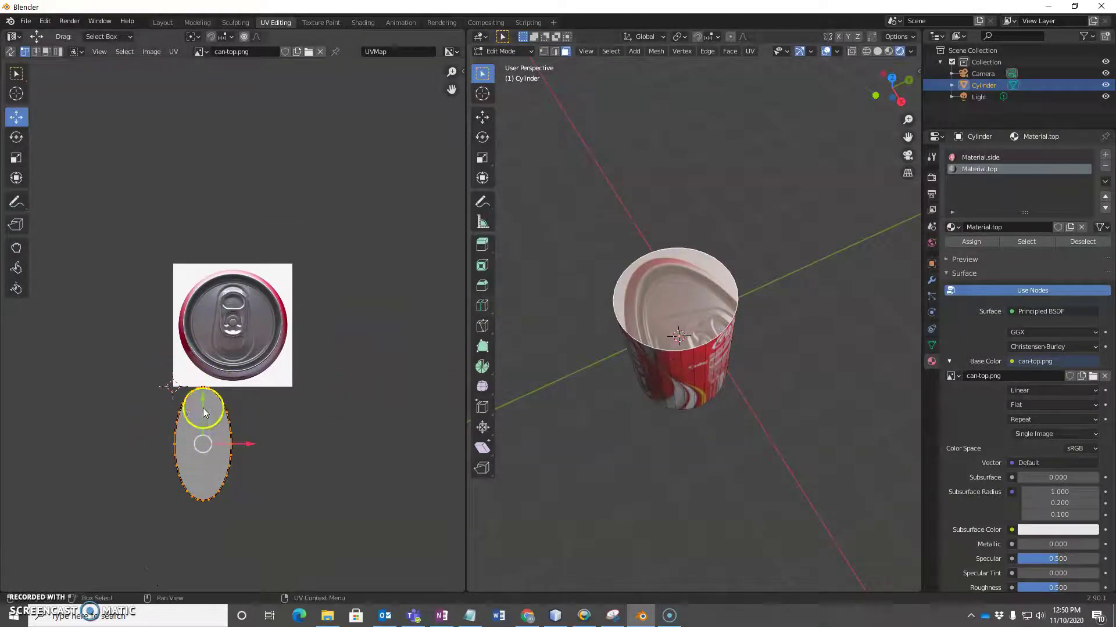
{"action": "left_click_drag", "start_coordinate": [200, 406], "coordinate": [282, 336]}
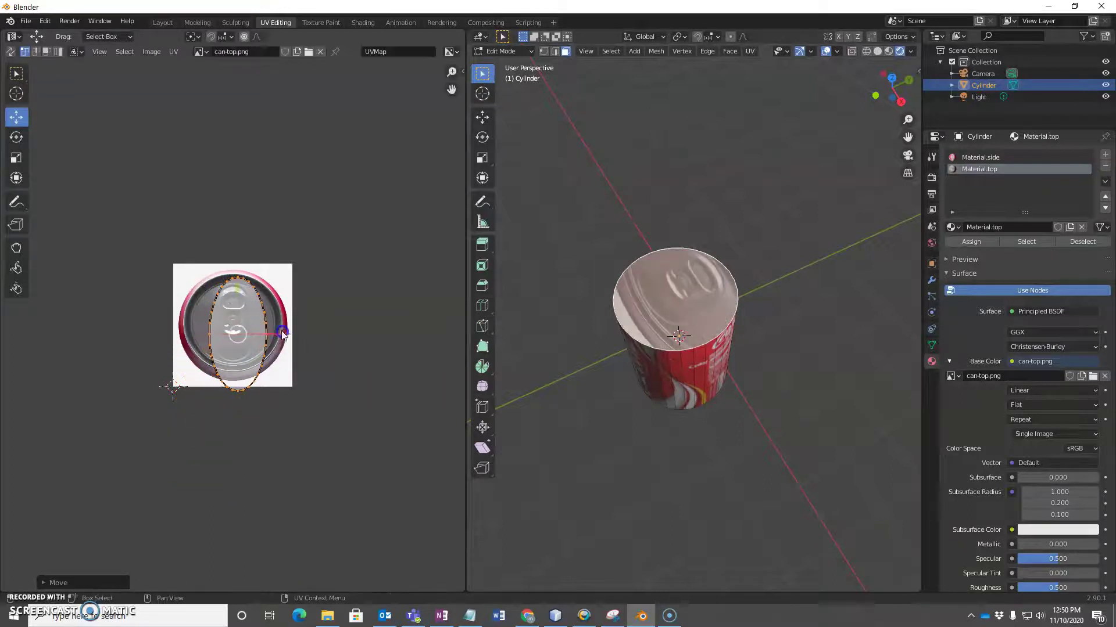
{"action": "left_click_drag", "start_coordinate": [238, 291], "coordinate": [238, 286]}
{"action": "left_click_drag", "start_coordinate": [287, 331], "coordinate": [327, 334]}
- Shrink the lid UV circle to fit the ring-pull lid picture and centre it
{"action": "left_click", "coordinate": [27, 157]}
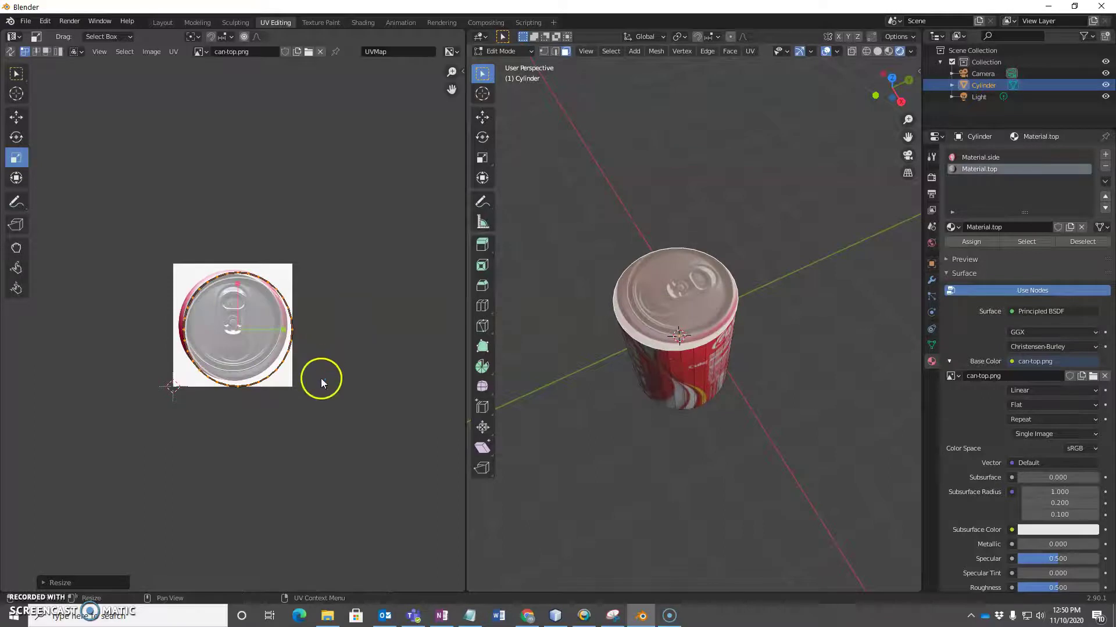
{"action": "key", "text": "s"}
{"action": "left_click", "coordinate": [297, 380]}
{"action": "key", "text": "s"}
{"action": "left_click_drag", "start_coordinate": [290, 371], "coordinate": [284, 363]}
{"action": "middle_click_drag", "start_coordinate": [747, 358], "coordinate": [739, 290]}
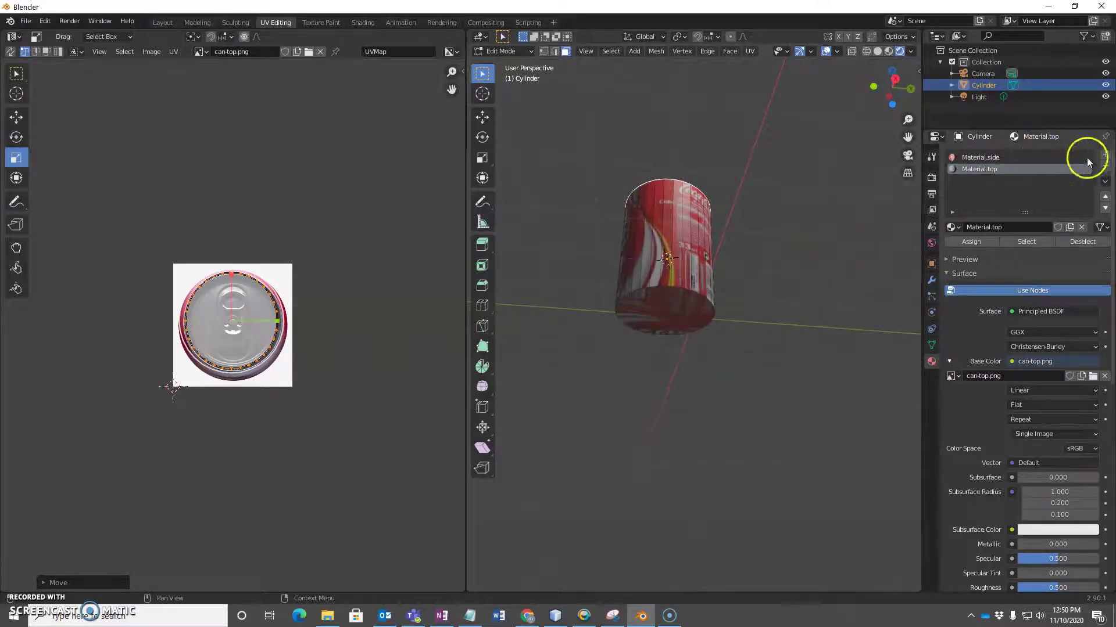
- Add a new third material, Material.bottom, and assign it to the can's selected bottom face
{"action": "left_click", "coordinate": [1105, 155]}
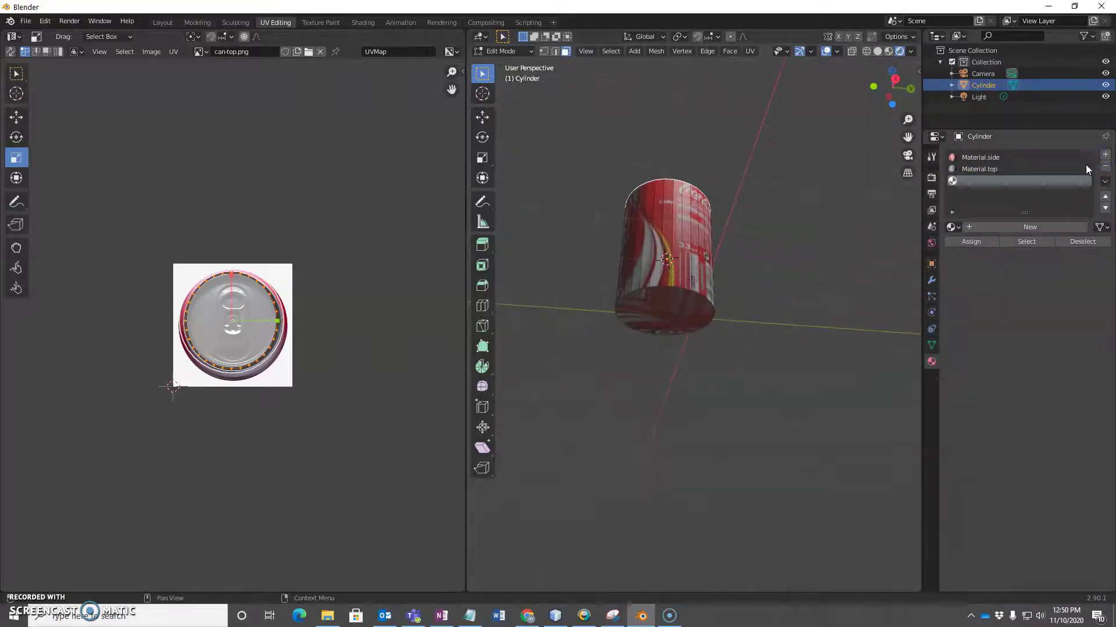
{"action": "left_click", "coordinate": [1002, 227]}
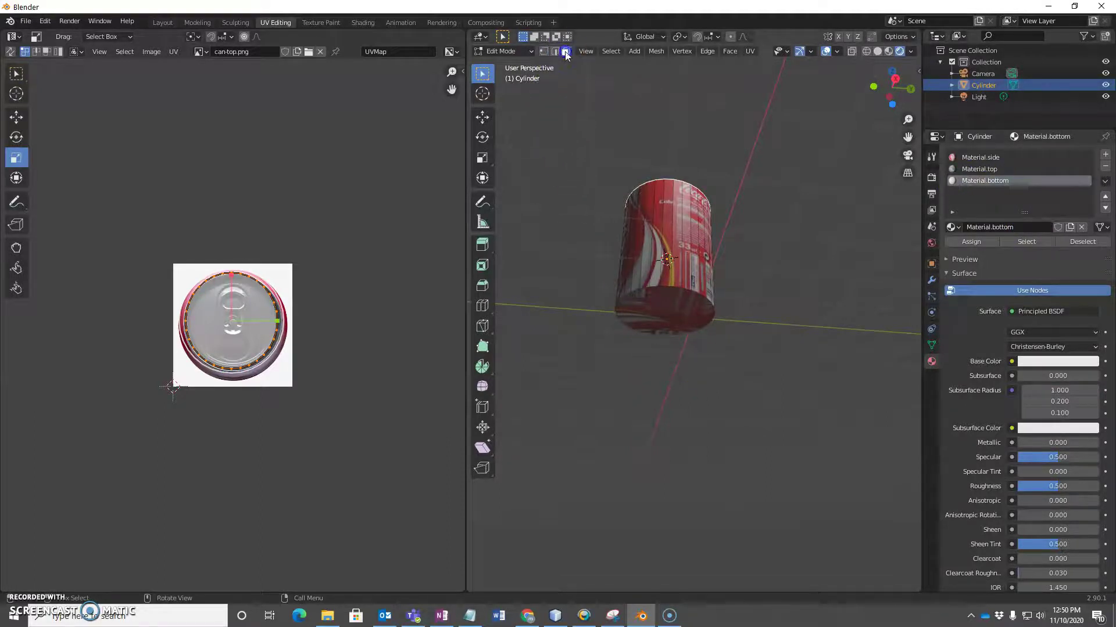
{"action": "left_click", "coordinate": [649, 303]}
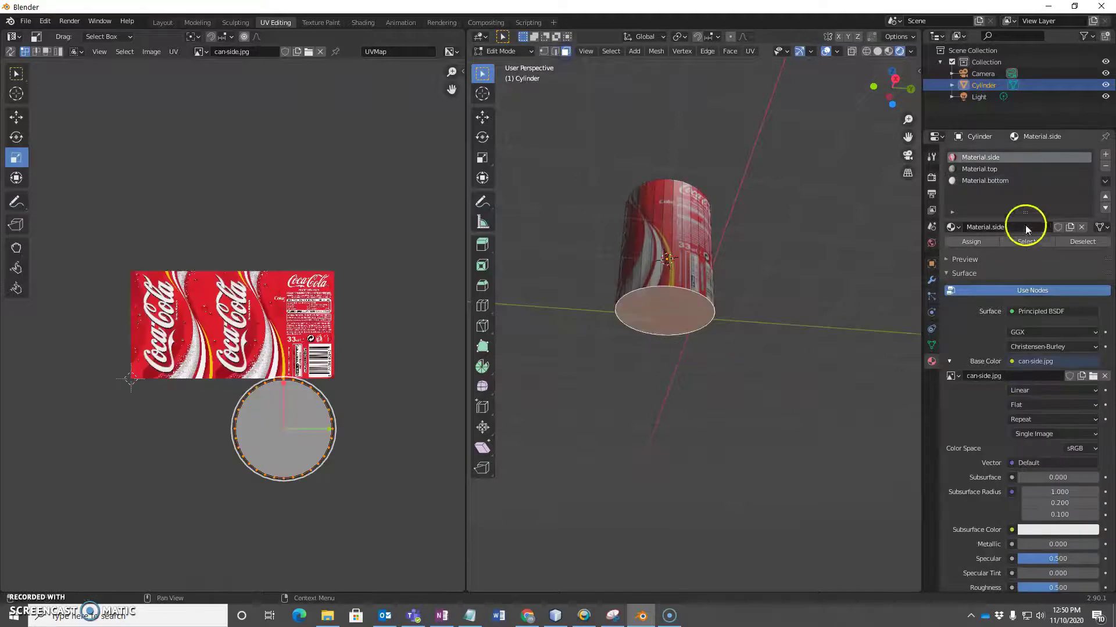
{"action": "left_click", "coordinate": [976, 180]}
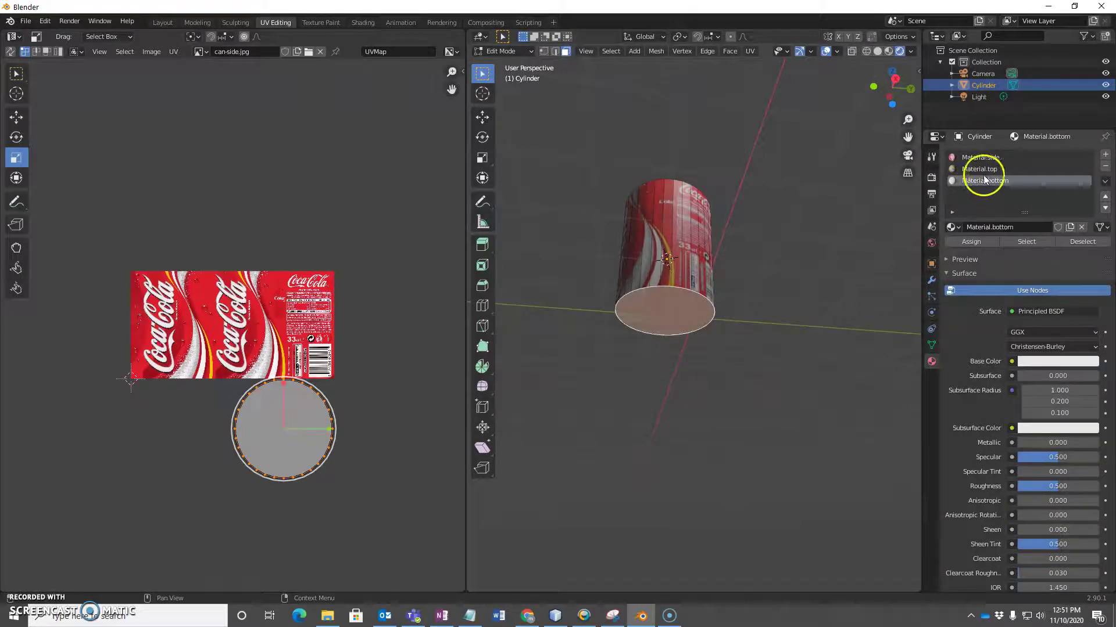
{"action": "left_click", "coordinate": [643, 309]}
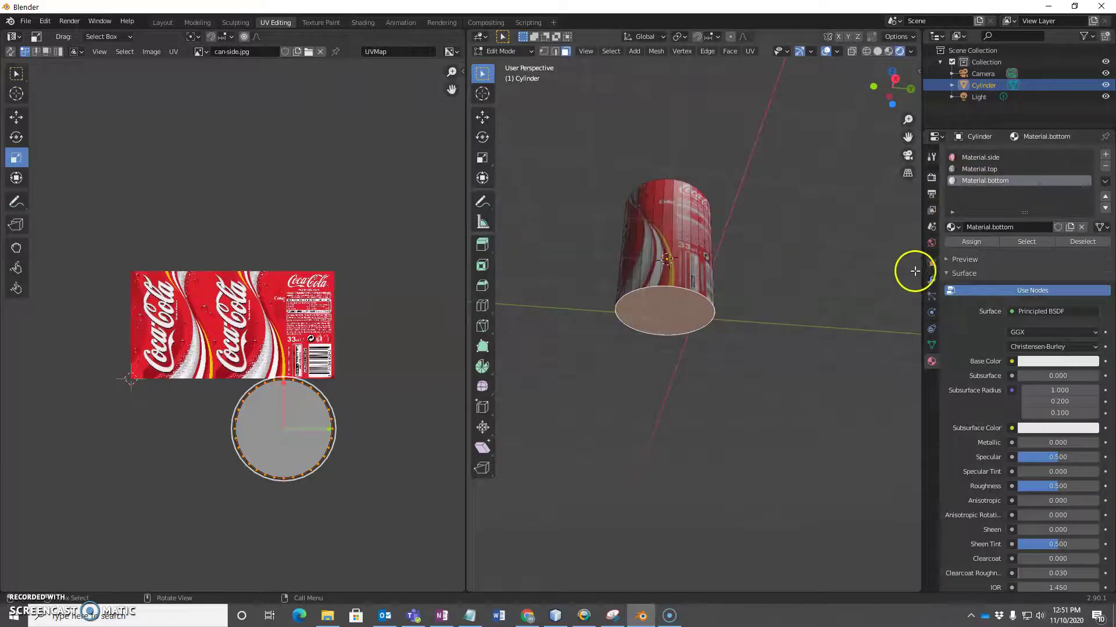
{"action": "left_click", "coordinate": [969, 242]}
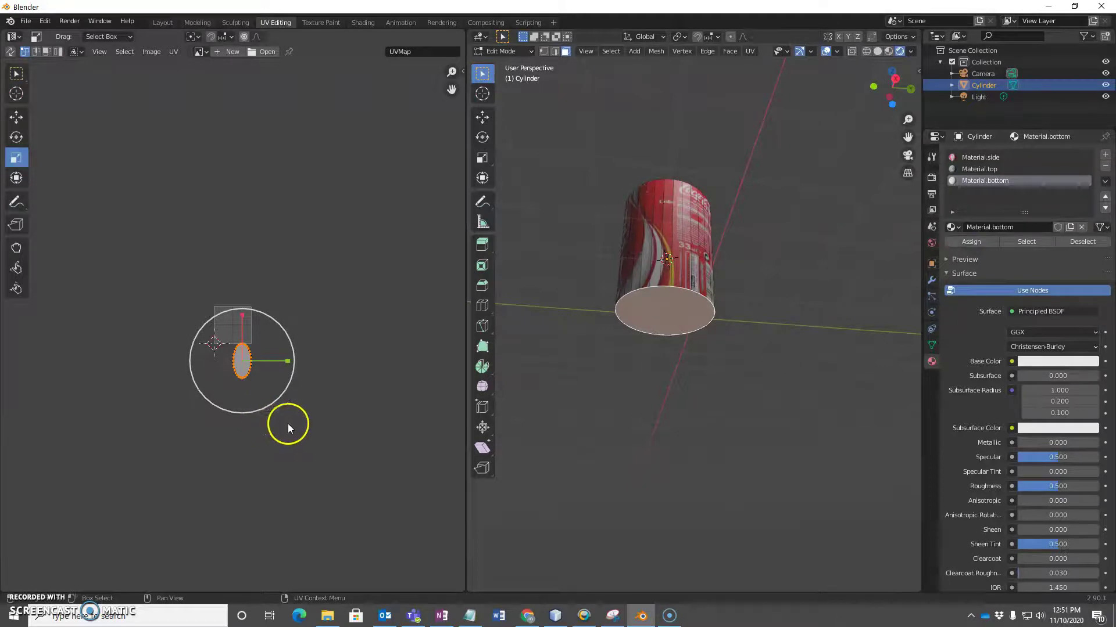
- Load can-bottom.jpg from the Desktop as Material.bottom's base colour texture and move the bottom UV circle onto it
{"action": "left_click", "coordinate": [1011, 361]}
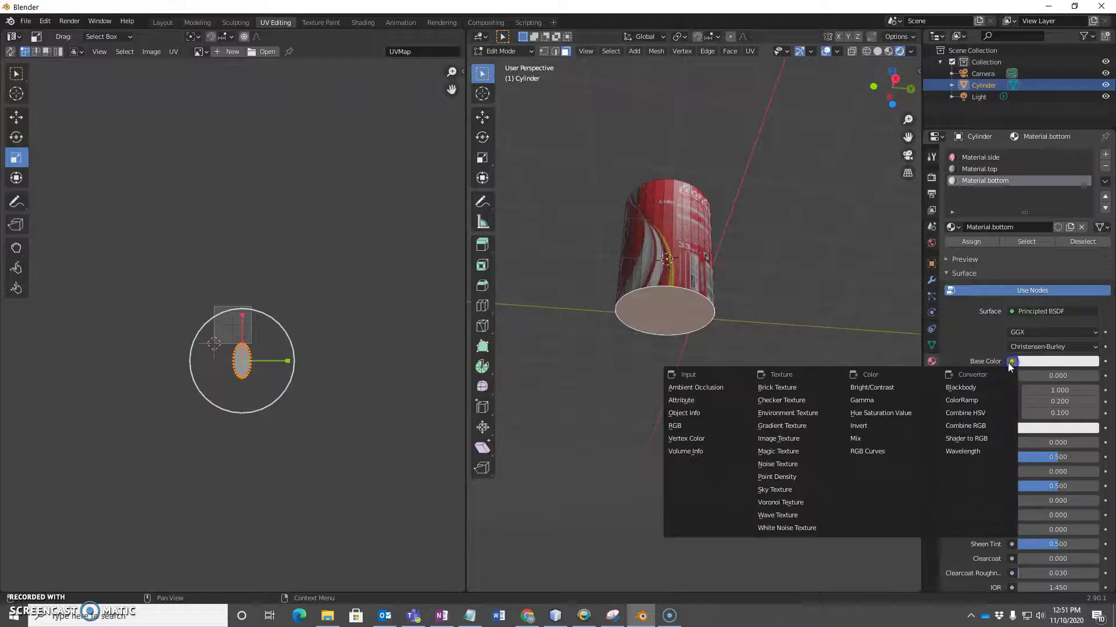
{"action": "left_click", "coordinate": [773, 440]}
{"action": "left_click", "coordinate": [1077, 376]}
{"action": "left_click", "coordinate": [300, 308]}
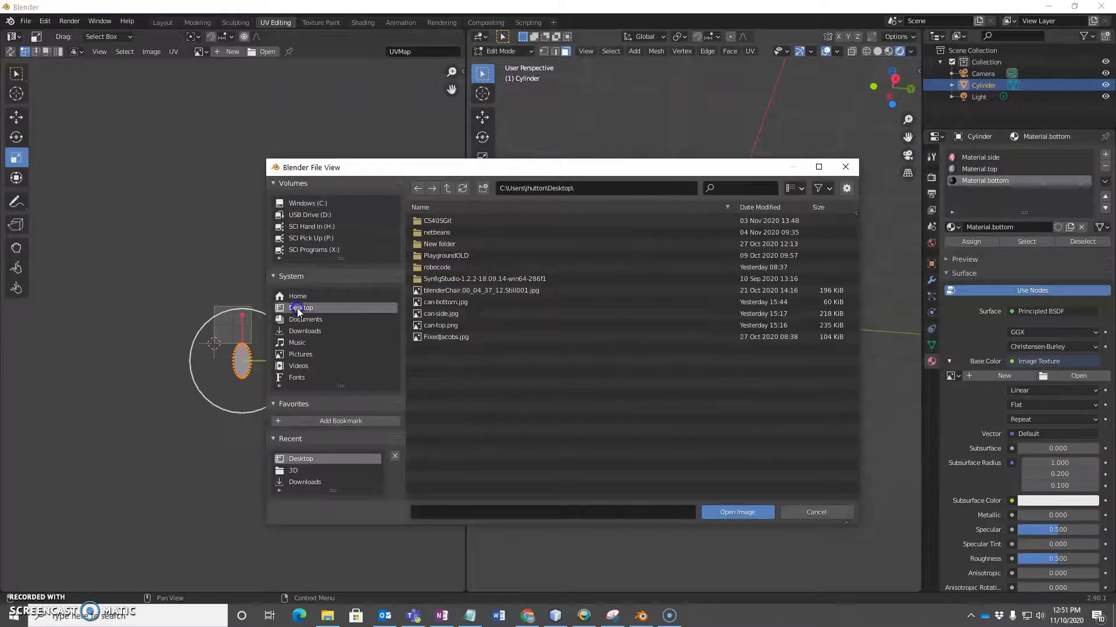
{"action": "left_click", "coordinate": [437, 303]}
{"action": "left_click", "coordinate": [720, 513]}
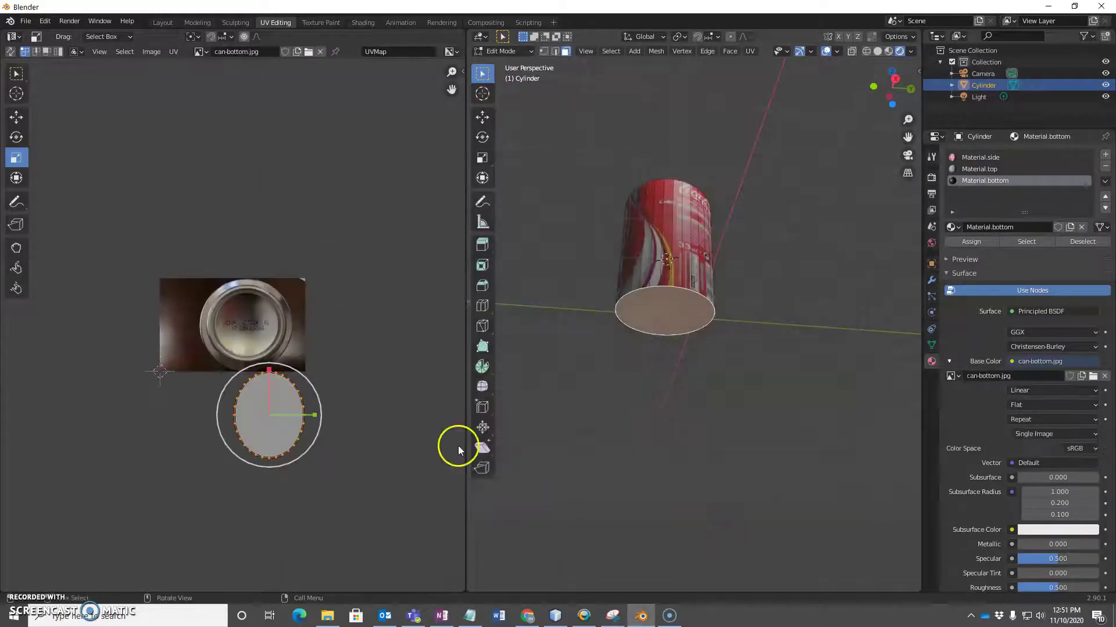
{"action": "left_click_drag", "start_coordinate": [278, 405], "coordinate": [307, 325]}
- Orbit to view the textured can from the front and switch back to Object Mode
{"action": "middle_click_drag", "start_coordinate": [737, 282], "coordinate": [704, 395]}
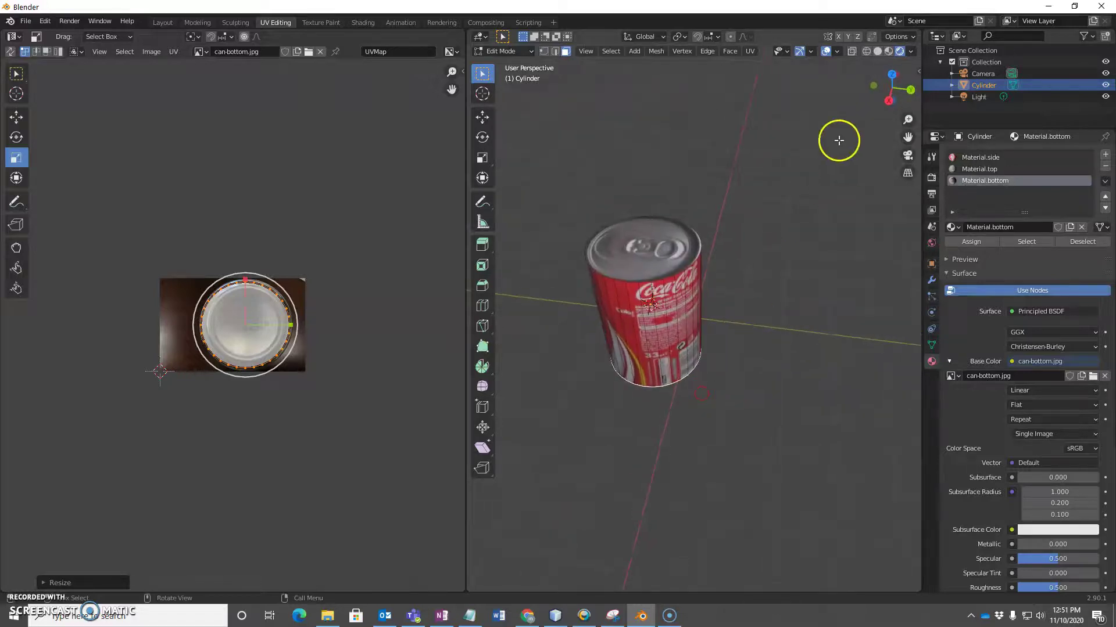
{"action": "left_click", "coordinate": [524, 51]}
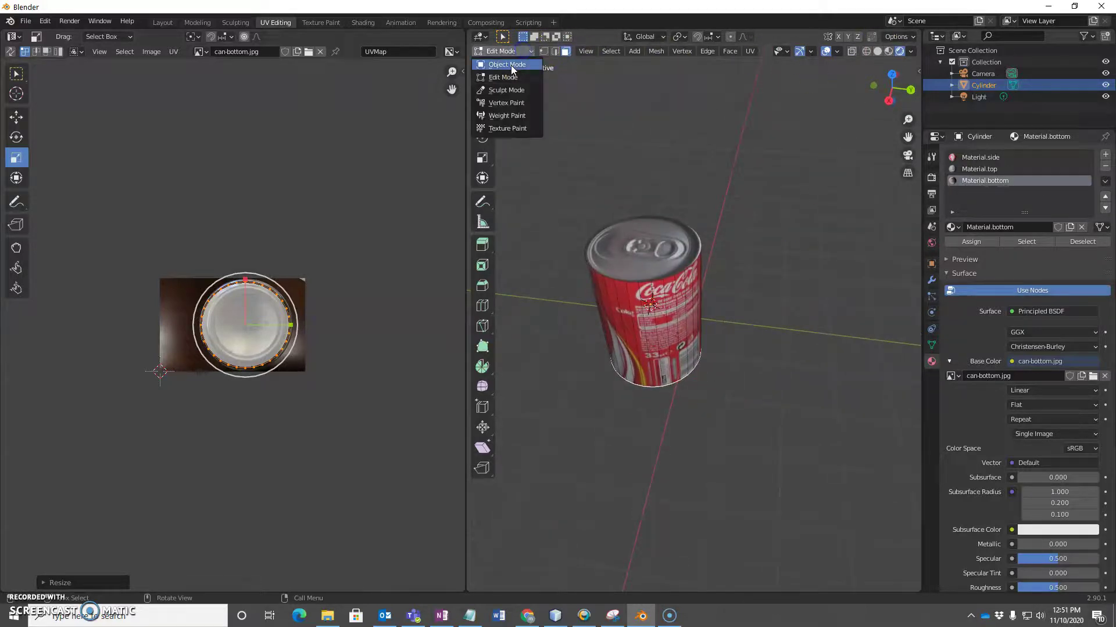
{"action": "left_click", "coordinate": [511, 66]}
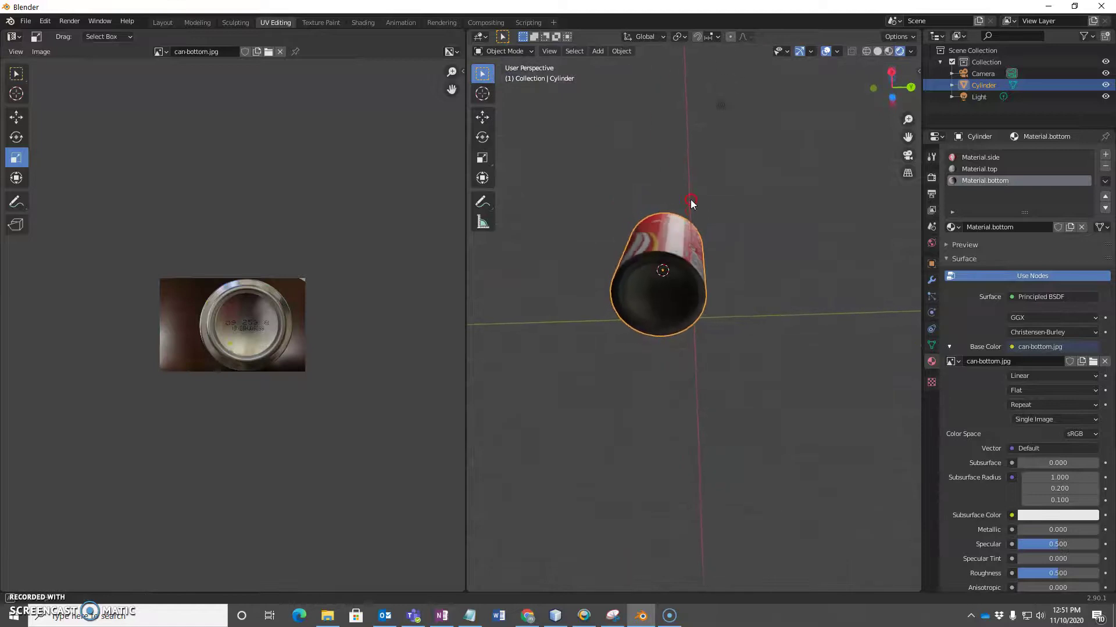